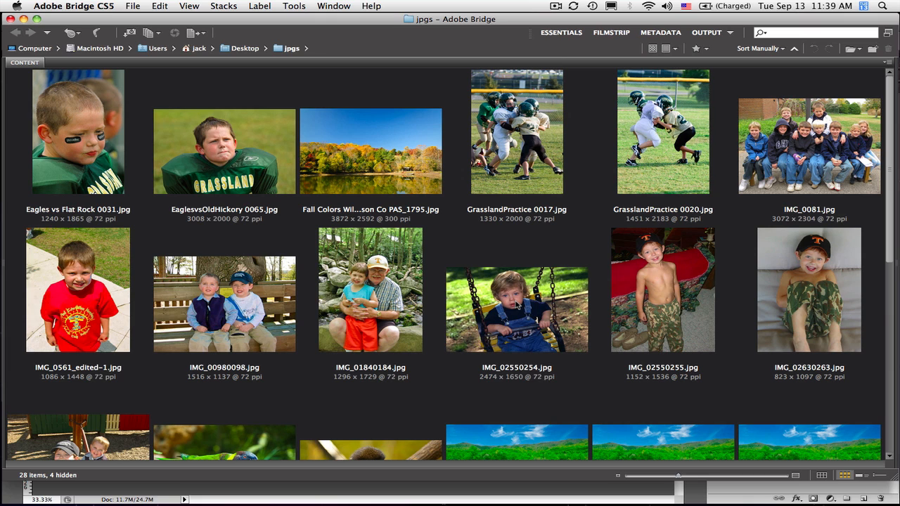
Step: Load IMG_02550254.jpg, IMG_02550255.jpg and IMG_02630263.jpg from Bridge into Photoshop as layers of one document
{"action": "left_click", "coordinate": [518, 307]}
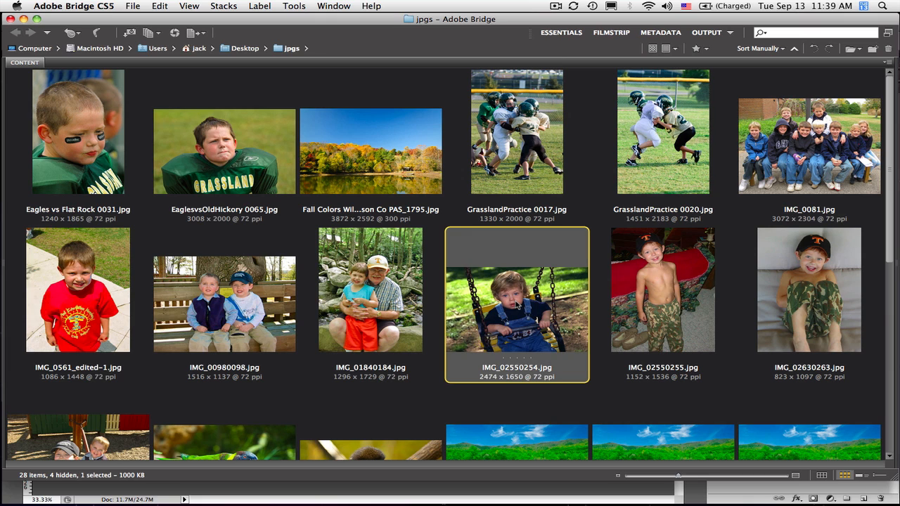
{"action": "left_click", "coordinate": [799, 306], "text": "shift"}
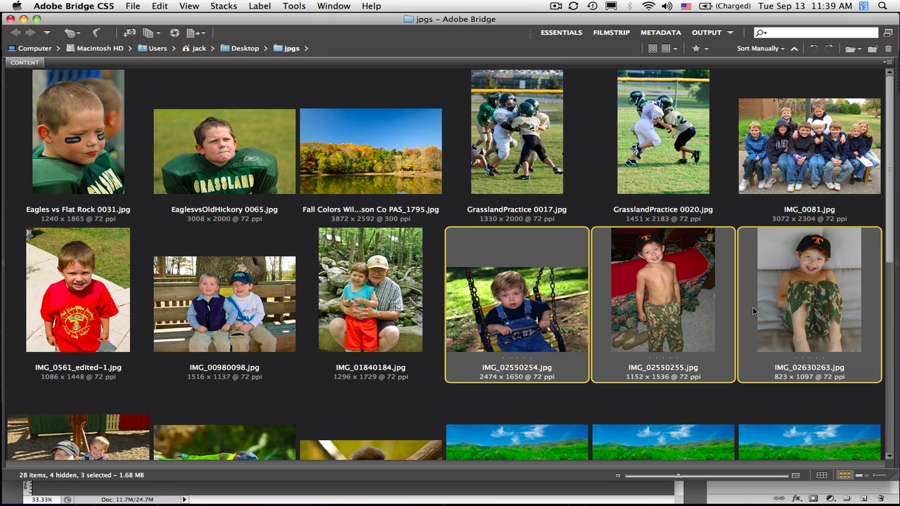
{"action": "left_click", "coordinate": [295, 6]}
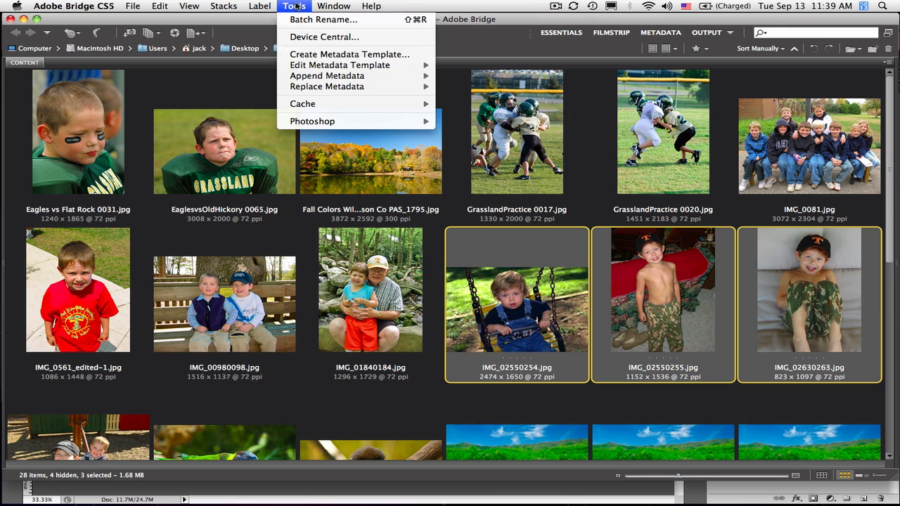
{"action": "mouse_move", "coordinate": [355, 122]}
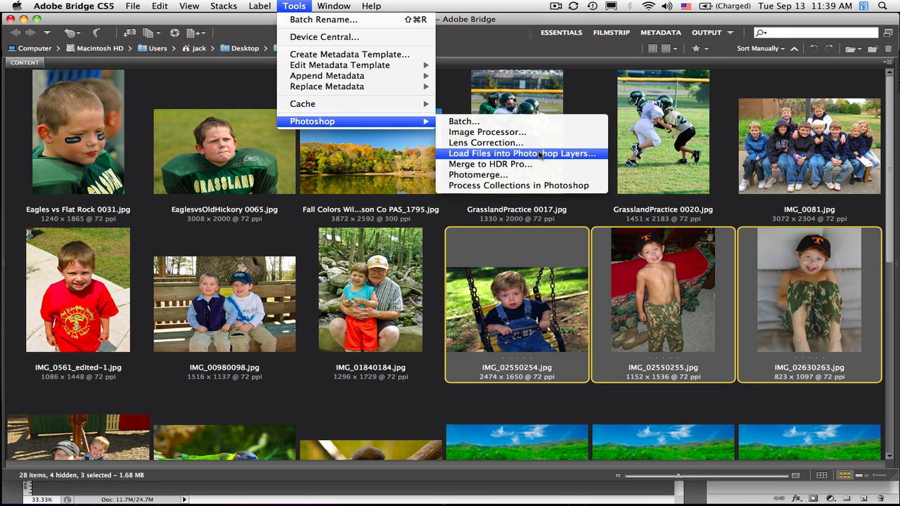
{"action": "left_click", "coordinate": [539, 154]}
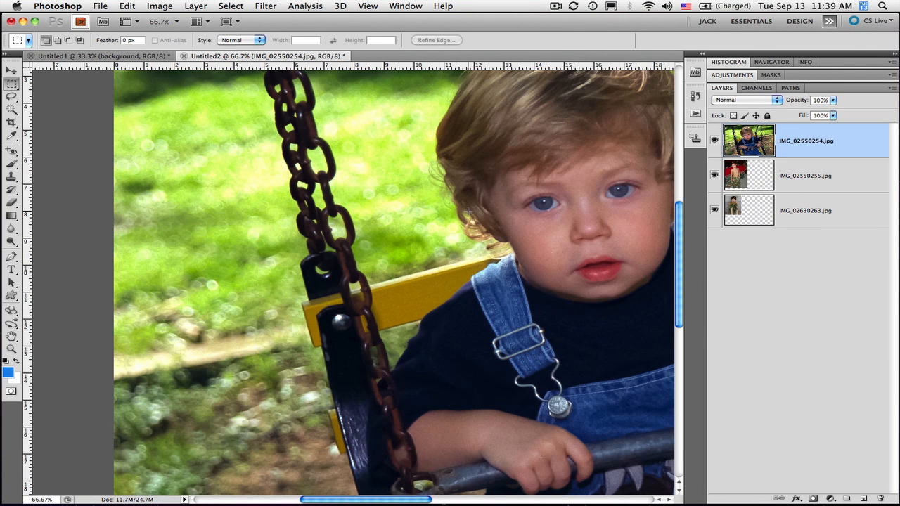
{"action": "key", "text": "super+minus"}
{"action": "key", "text": "super+minus"}
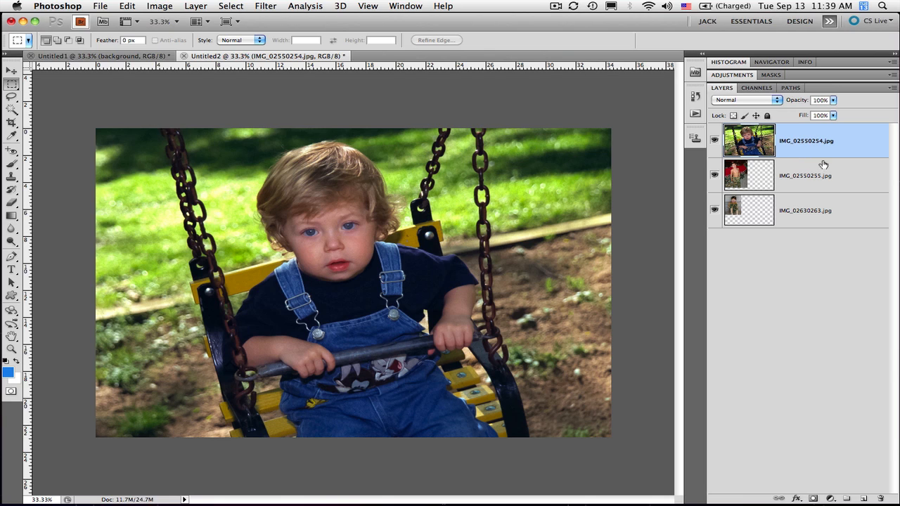
Step: Add a new layer above the photos and fill it with the blue foreground color
{"action": "left_click", "coordinate": [864, 498]}
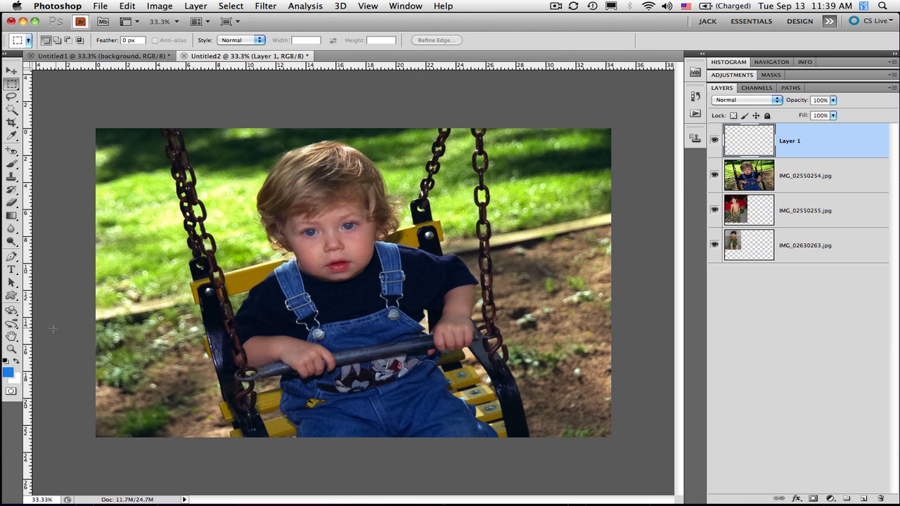
{"action": "left_click", "coordinate": [8, 371]}
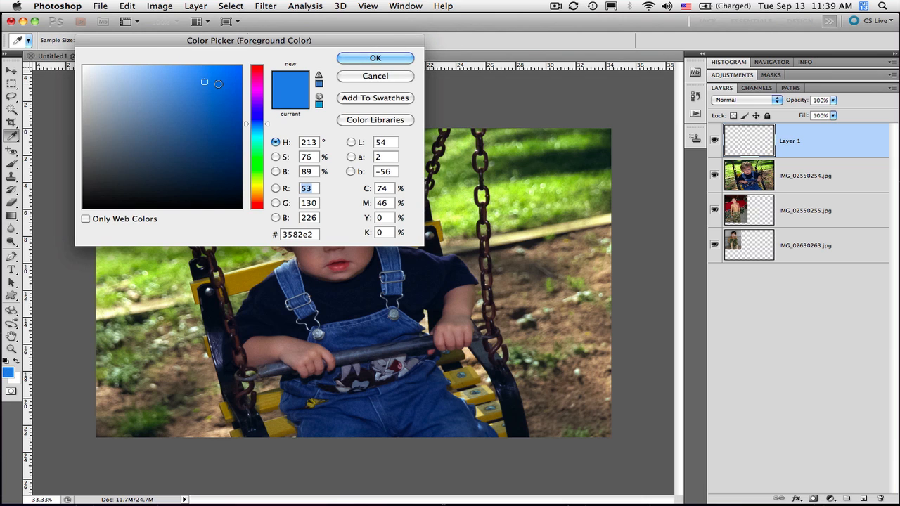
{"action": "left_click", "coordinate": [380, 59]}
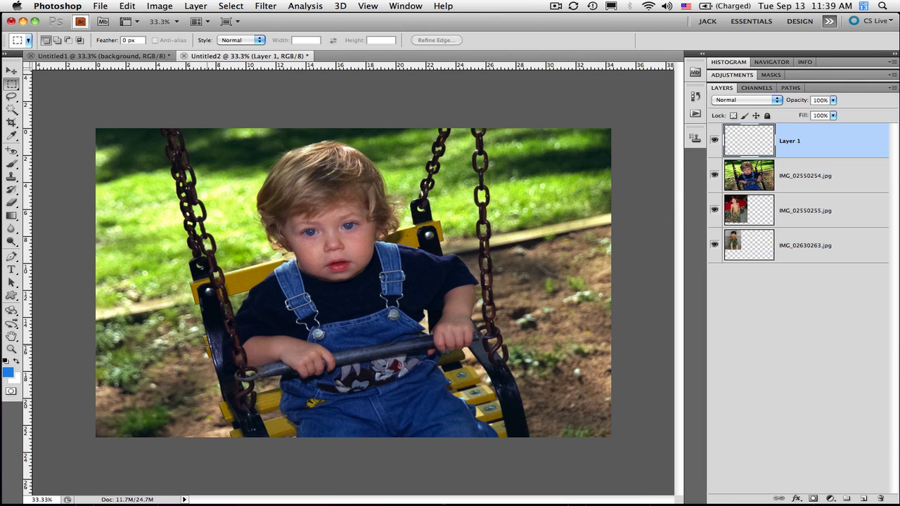
{"action": "key", "text": "alt+BackSpace"}
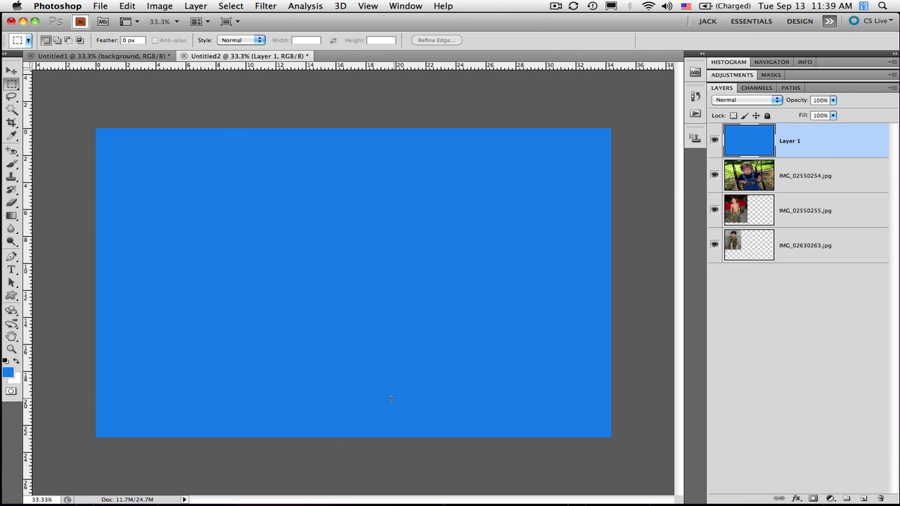
Step: Rename the blue layer as background and move it beneath all the photo layers
{"action": "double_click", "coordinate": [791, 142]}
{"action": "type", "text": "backgound"}
{"action": "key", "text": "BackSpace"}
{"action": "key", "text": "BackSpace"}
{"action": "key", "text": "BackSpace"}
{"action": "type", "text": "round"}
{"action": "key", "text": "Return"}
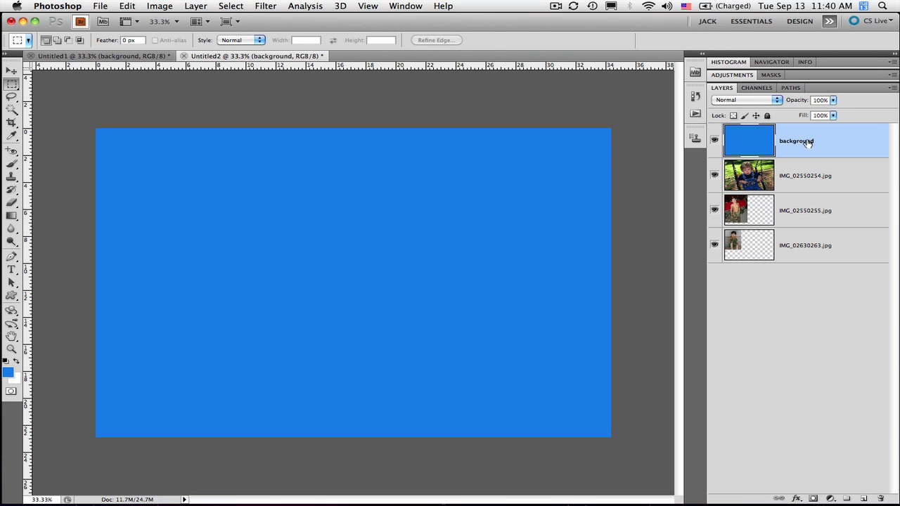
{"action": "left_click_drag", "start_coordinate": [828, 142], "coordinate": [833, 263]}
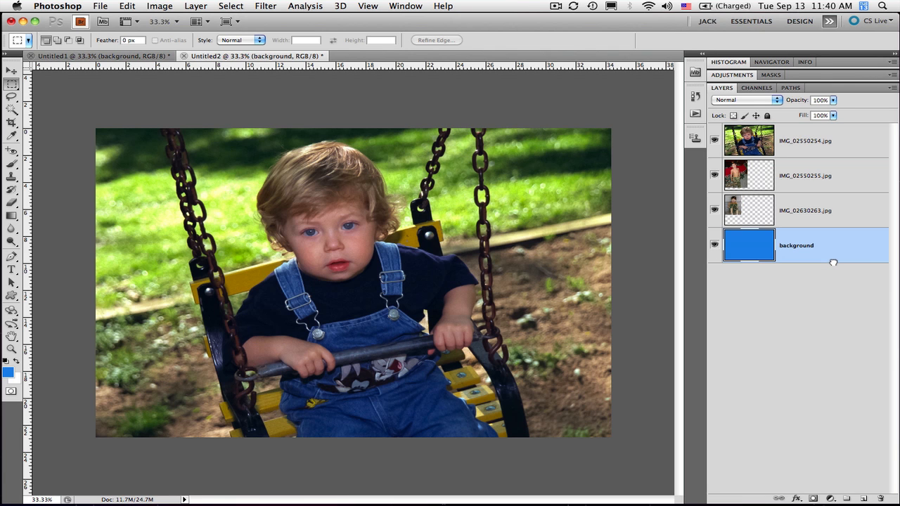
Step: Hide the three photo layers, leaving only the blue background layer visible
{"action": "left_click", "coordinate": [714, 141]}
{"action": "left_click", "coordinate": [715, 179]}
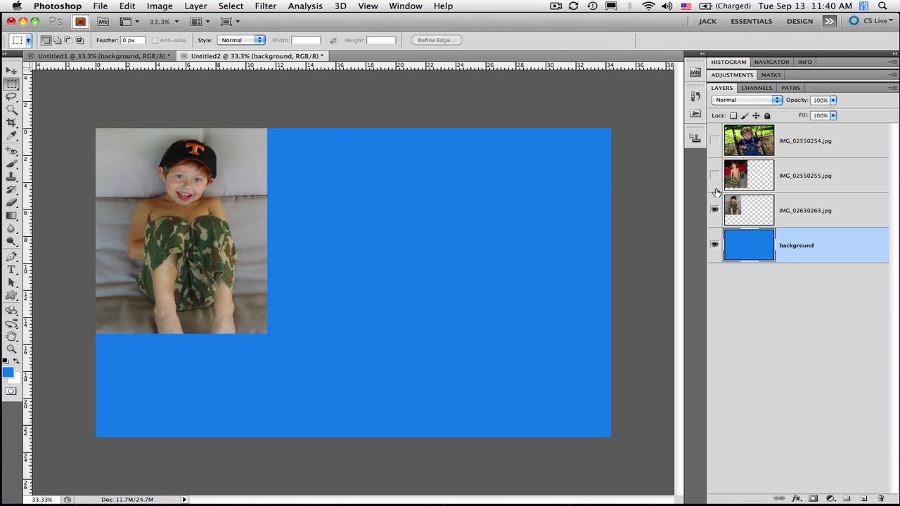
{"action": "left_click", "coordinate": [714, 209]}
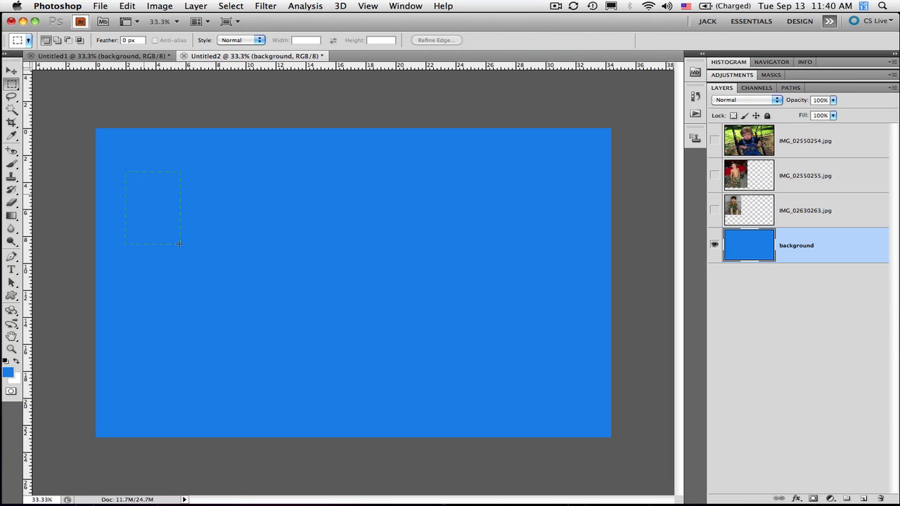
Step: Draw a rectangular marquee selection about 10 by 9 inches in the upper-left part of the canvas
{"action": "left_click_drag", "start_coordinate": [179, 243], "coordinate": [234, 267]}
{"action": "left_click_drag", "start_coordinate": [275, 328], "coordinate": [257, 308]}
{"action": "left_click_drag", "start_coordinate": [306, 341], "coordinate": [284, 331]}
{"action": "left_click_drag", "start_coordinate": [279, 328], "coordinate": [279, 327]}
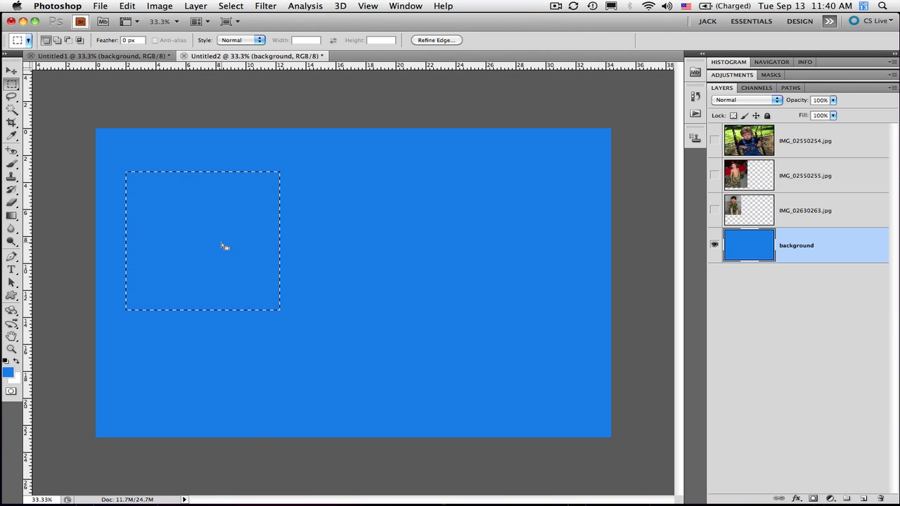
Step: Fill the selection with 50% Gray at 100% opacity on a new layer above the background, and deselect
{"action": "left_click", "coordinate": [863, 499]}
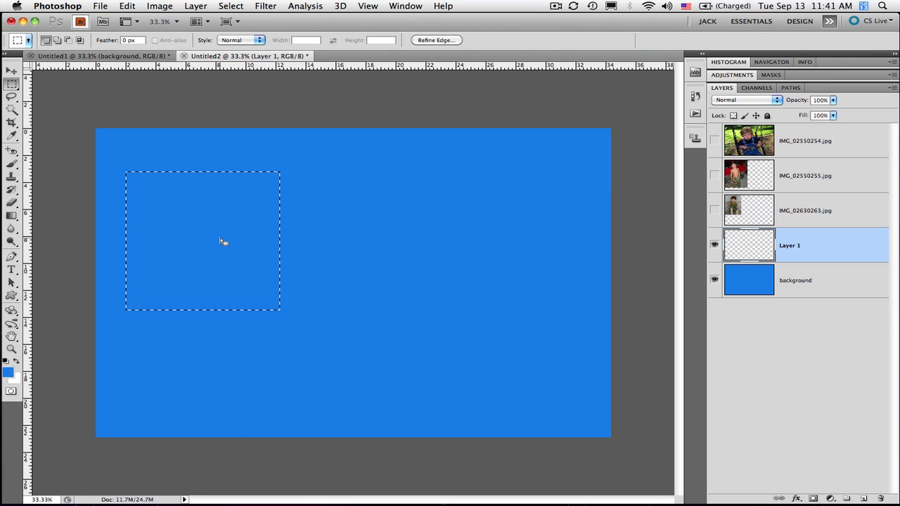
{"action": "key", "text": "shift+BackSpace"}
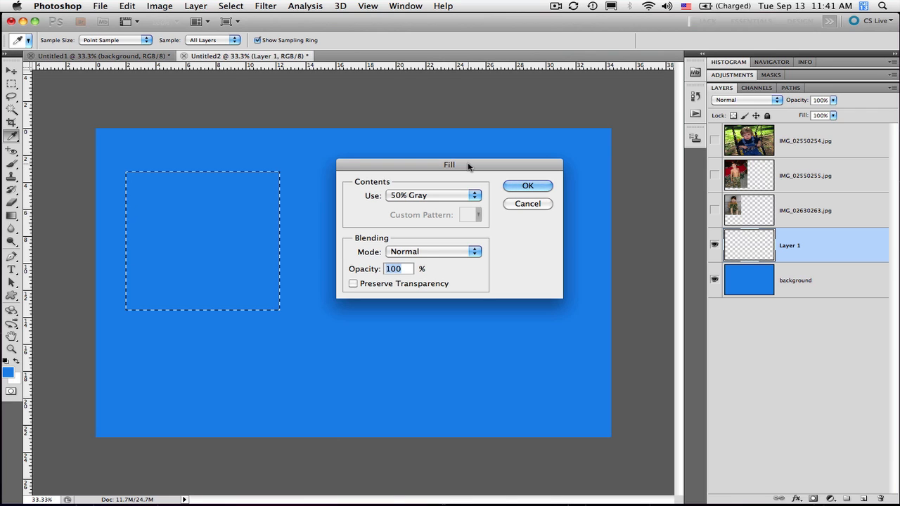
{"action": "left_click", "coordinate": [472, 197]}
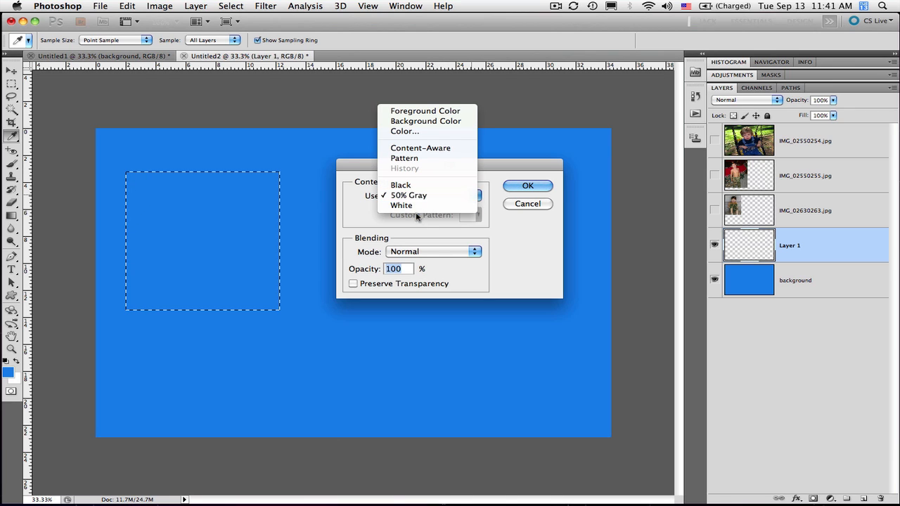
{"action": "left_click", "coordinate": [432, 196]}
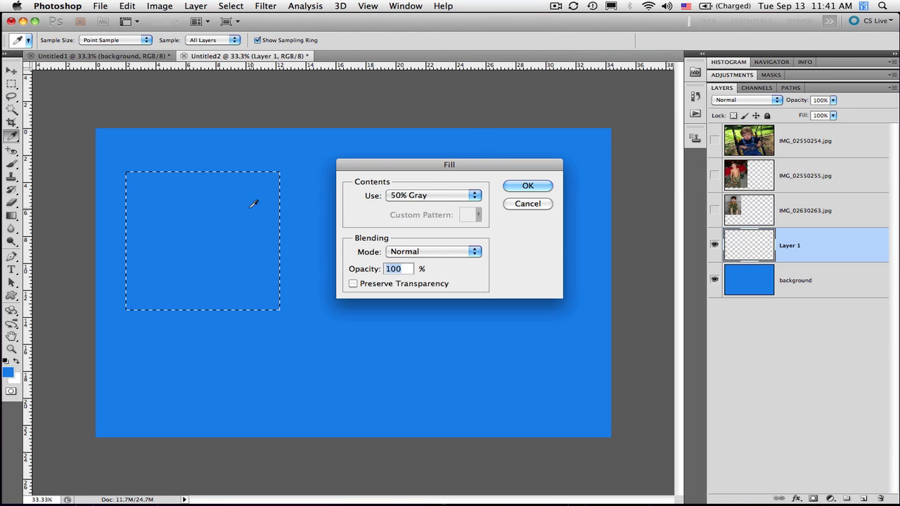
{"action": "left_click", "coordinate": [540, 186]}
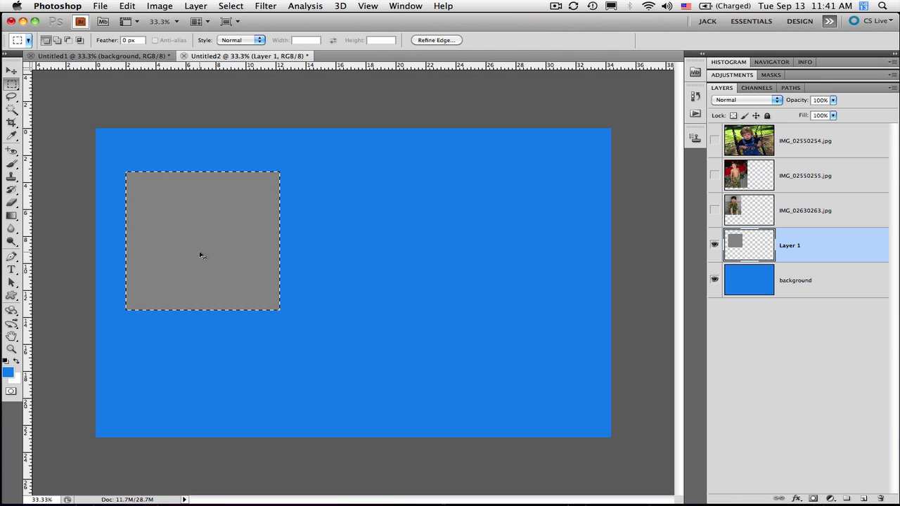
{"action": "key", "text": "super+d"}
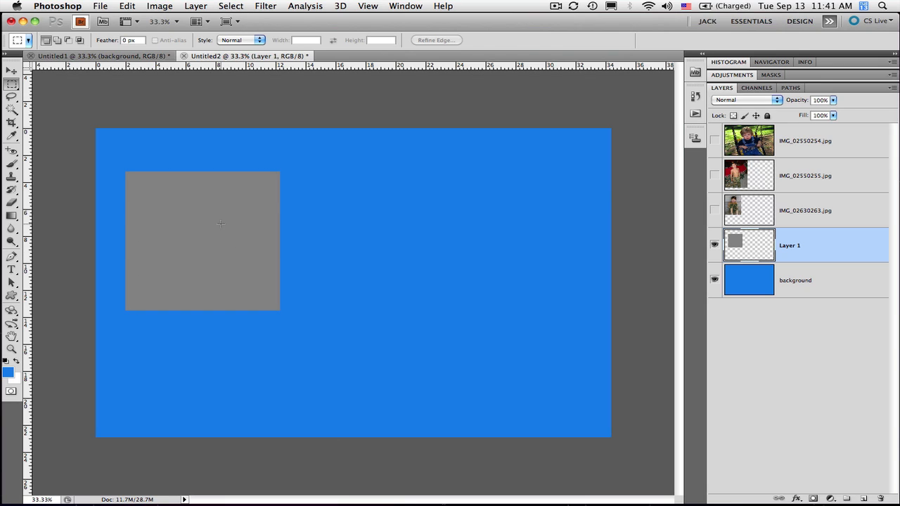
Step: On another new layer, create a 50% Gray vertical rectangle about 7.5 by 14.5 inches near the canvas's right side, and deselect
{"action": "left_click", "coordinate": [862, 499]}
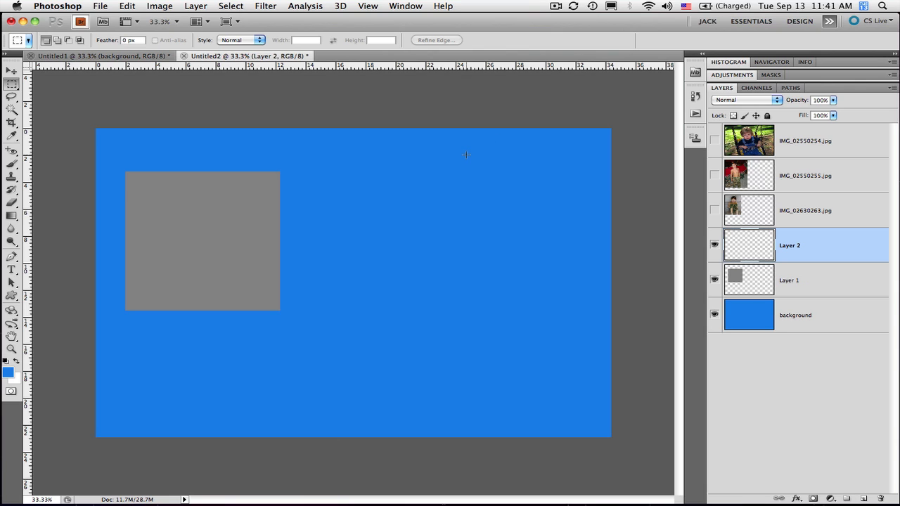
{"action": "left_click_drag", "start_coordinate": [460, 157], "coordinate": [574, 373]}
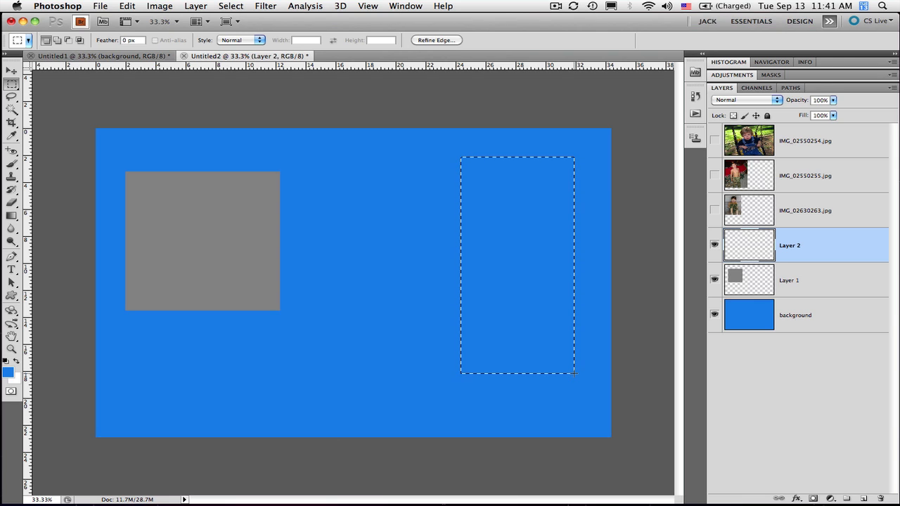
{"action": "key", "text": "shift+BackSpace"}
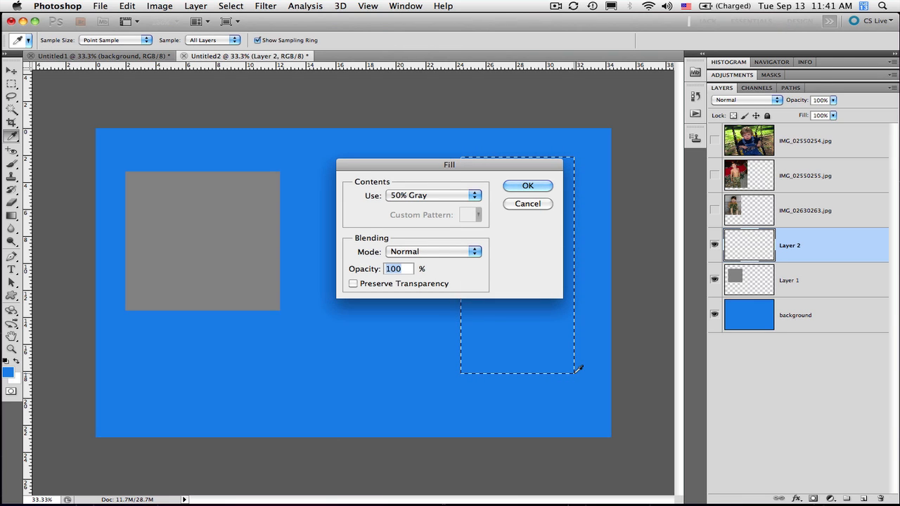
{"action": "left_click", "coordinate": [528, 186]}
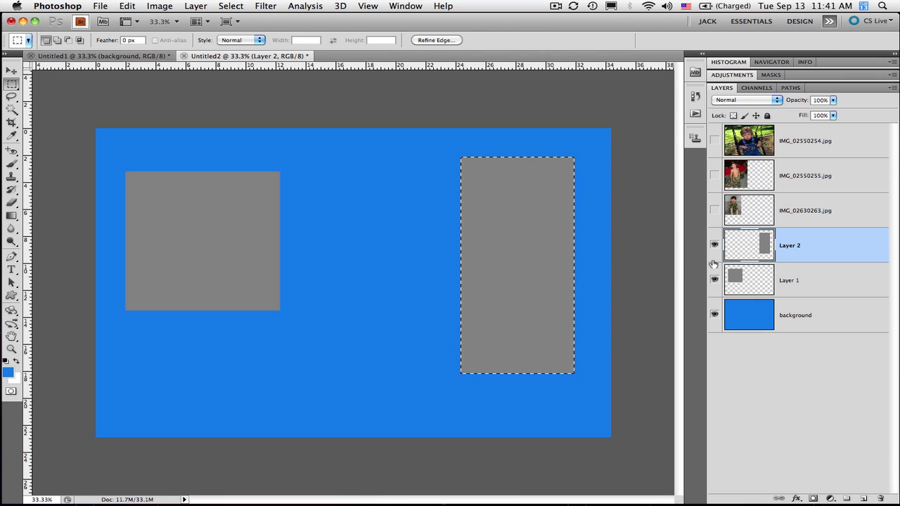
{"action": "key", "text": "super+d"}
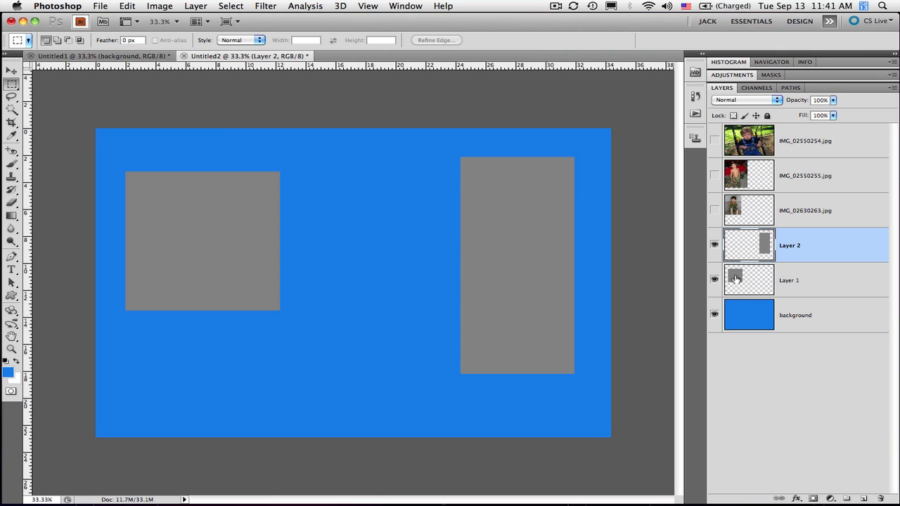
Step: Make only Layer 1 and the IMG_02550254.jpg photo layer visible, hiding all other layers
{"action": "left_click", "coordinate": [714, 141]}
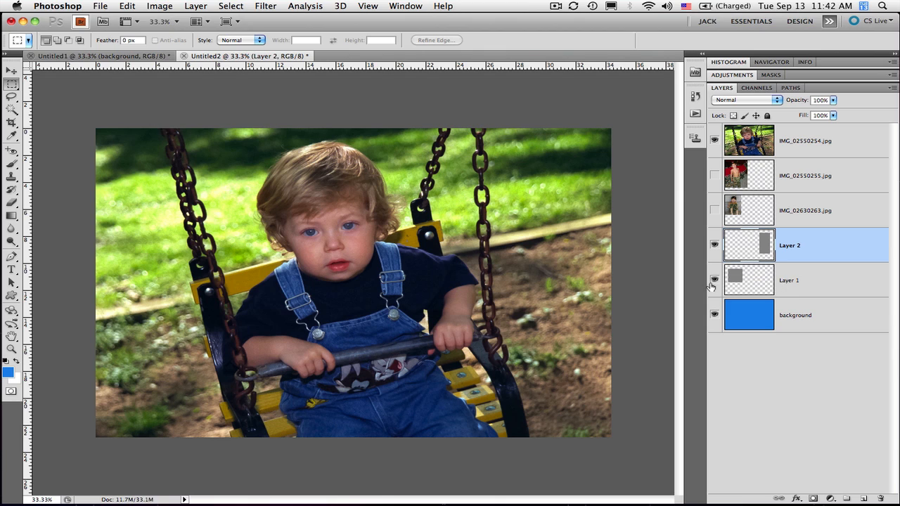
{"action": "left_click", "coordinate": [714, 281], "text": "alt"}
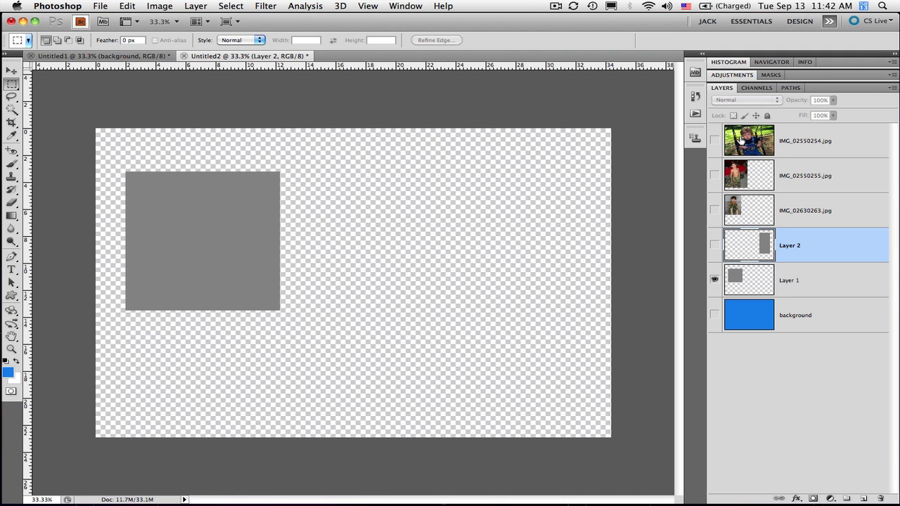
{"action": "left_click", "coordinate": [714, 141]}
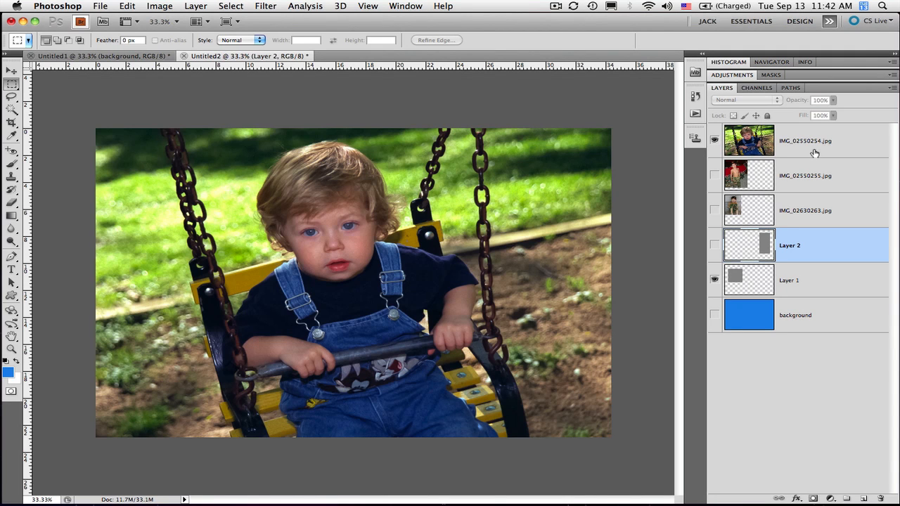
Step: Move the IMG_02550254.jpg layer directly above Layer 1 and clip it to that layer's gray rectangle
{"action": "left_click_drag", "start_coordinate": [821, 145], "coordinate": [814, 266]}
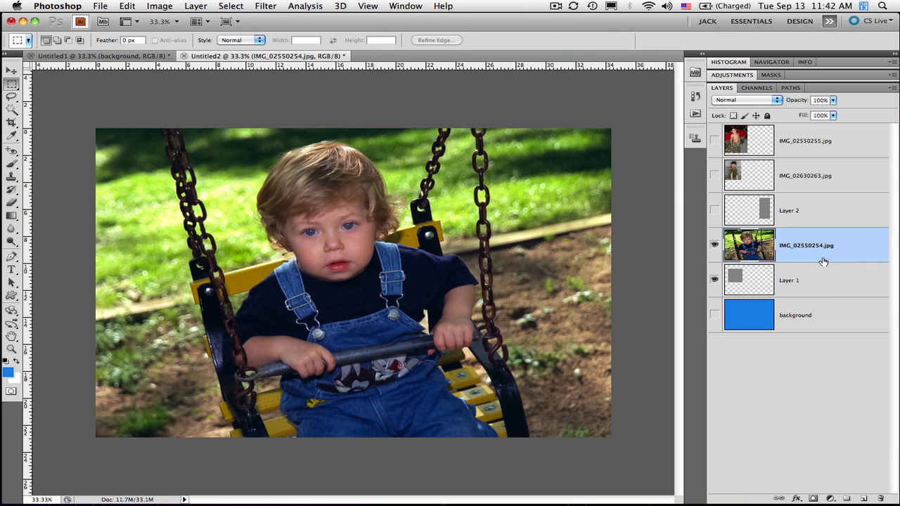
{"action": "mouse_move", "coordinate": [823, 262]}
{"action": "left_mouse_down"}
{"action": "mouse_move", "coordinate": [811, 272]}
{"action": "mouse_move", "coordinate": [819, 263]}
{"action": "left_mouse_up"}
{"action": "left_click", "coordinate": [819, 262], "text": "alt"}
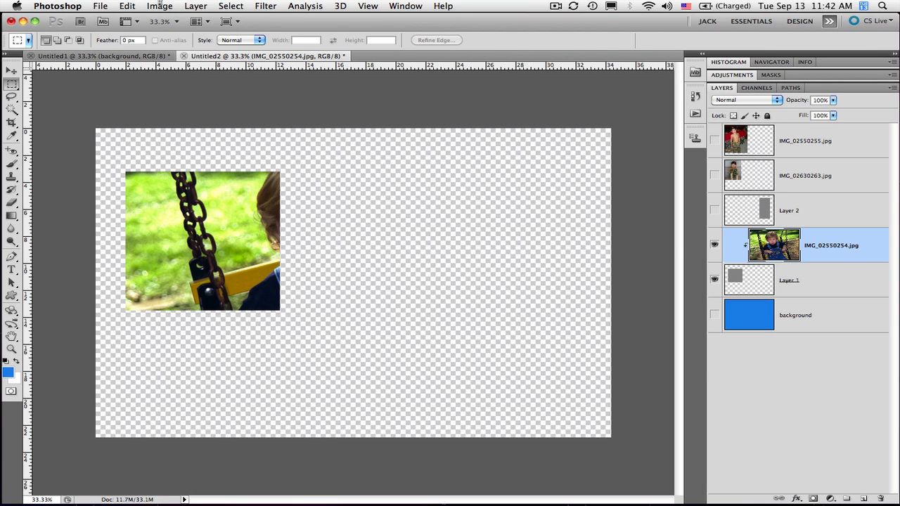
{"action": "left_click", "coordinate": [160, 6]}
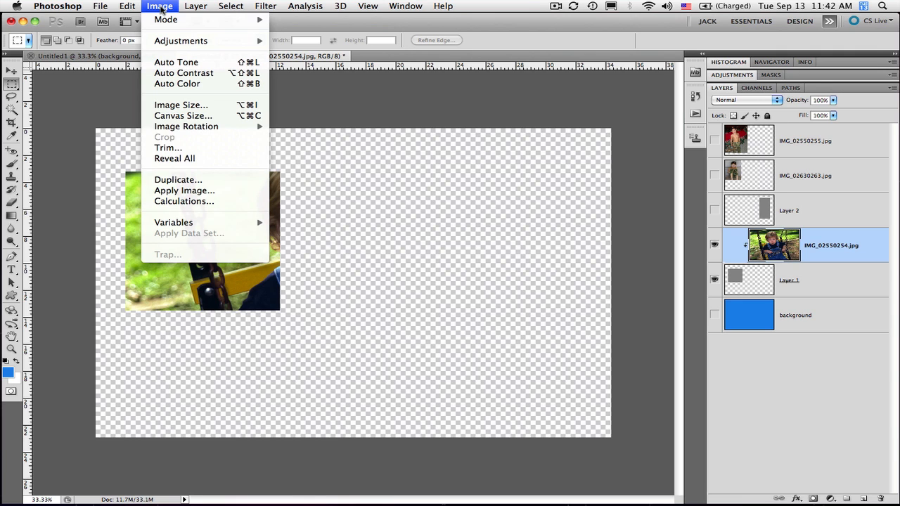
{"action": "mouse_move", "coordinate": [134, 8]}
{"action": "mouse_move", "coordinate": [172, 44]}
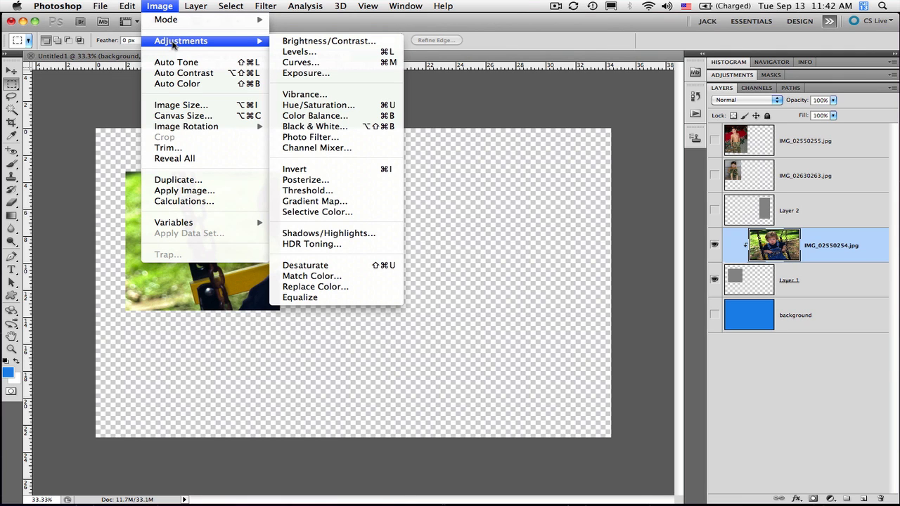
{"action": "mouse_move", "coordinate": [181, 125]}
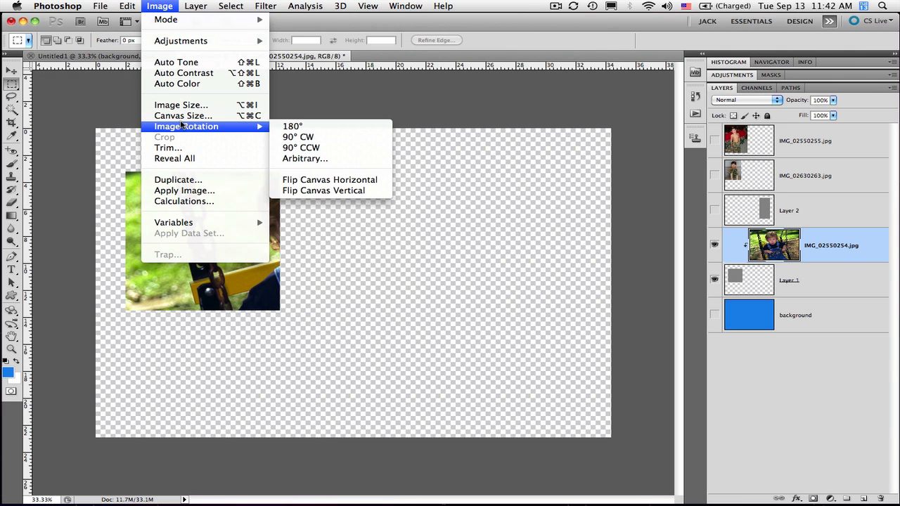
{"action": "left_click", "coordinate": [402, 105]}
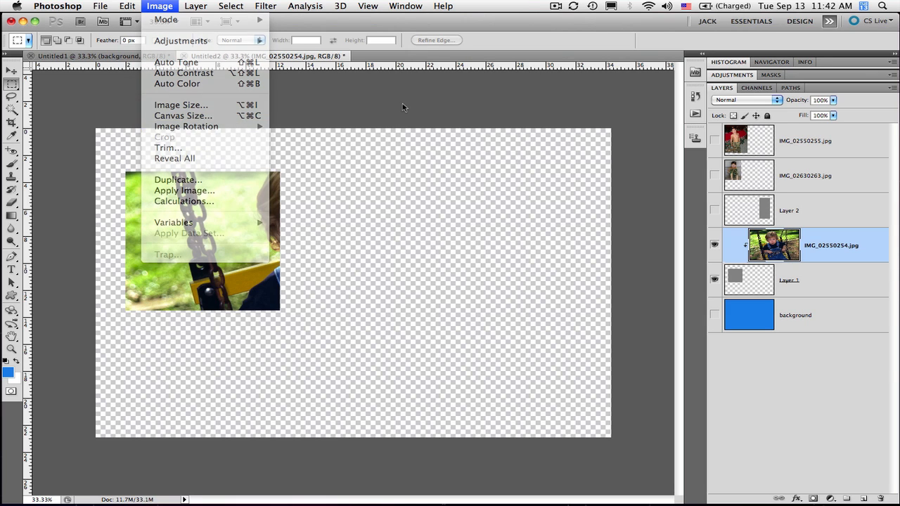
Step: Scale the clipped IMG_02550254.jpg photo proportionally to about 48.4% and position it so the child fills Layer 1's rectangle
{"action": "key", "text": "super+t"}
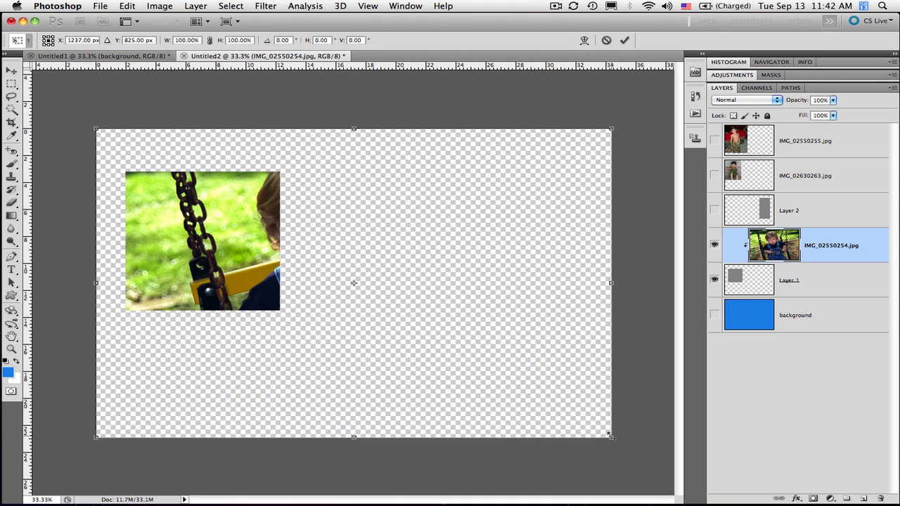
{"action": "left_click_drag", "start_coordinate": [610, 435], "coordinate": [361, 321]}
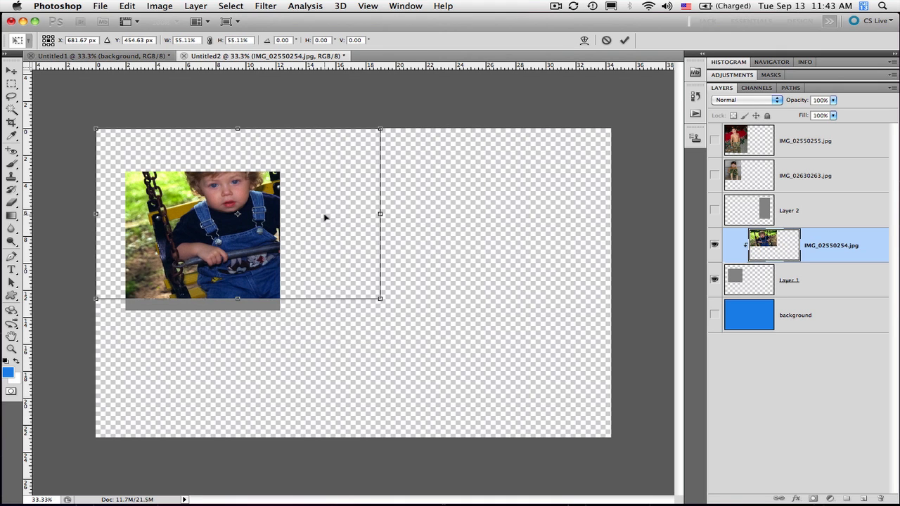
{"action": "left_click_drag", "start_coordinate": [324, 218], "coordinate": [306, 253]}
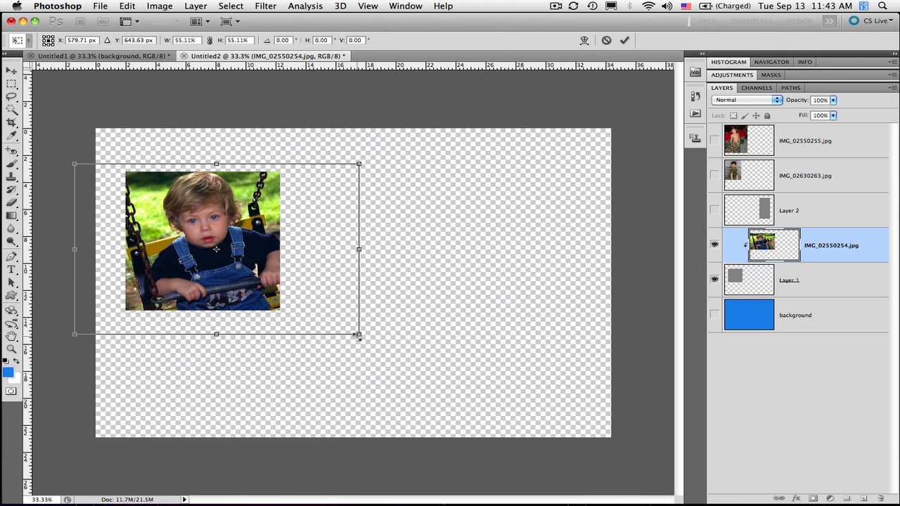
{"action": "left_click_drag", "start_coordinate": [358, 335], "coordinate": [322, 317]}
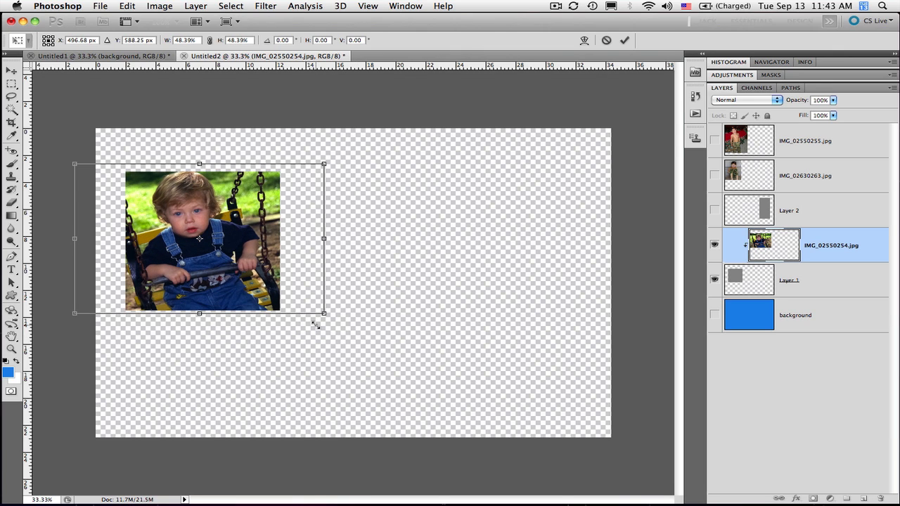
{"action": "left_click_drag", "start_coordinate": [231, 260], "coordinate": [242, 262]}
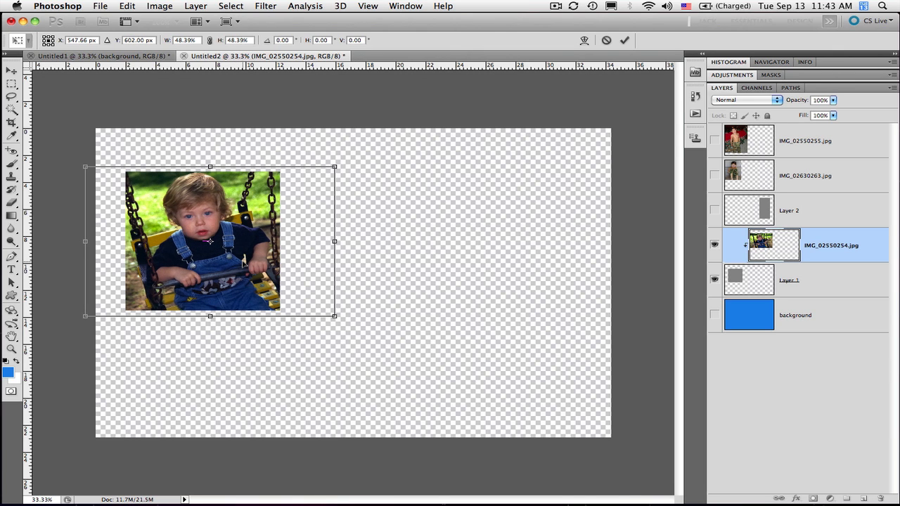
{"action": "key", "text": "Return"}
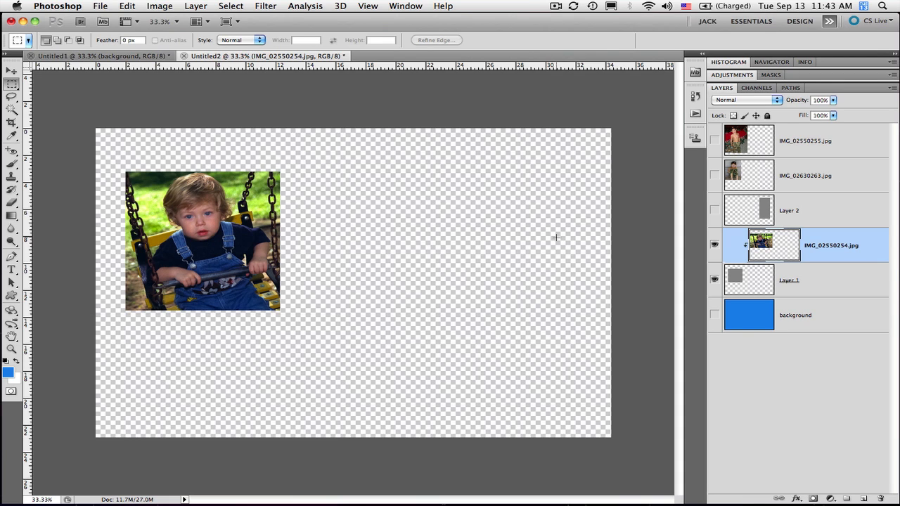
Step: Show the blue background layer and shift the clipped photo slightly left within its rectangle using the Move tool
{"action": "left_click", "coordinate": [714, 314]}
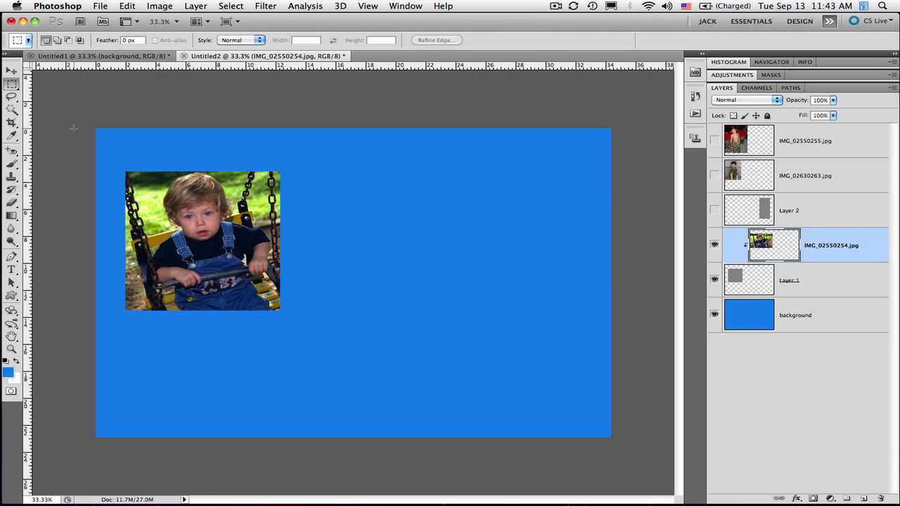
{"action": "left_click", "coordinate": [11, 71]}
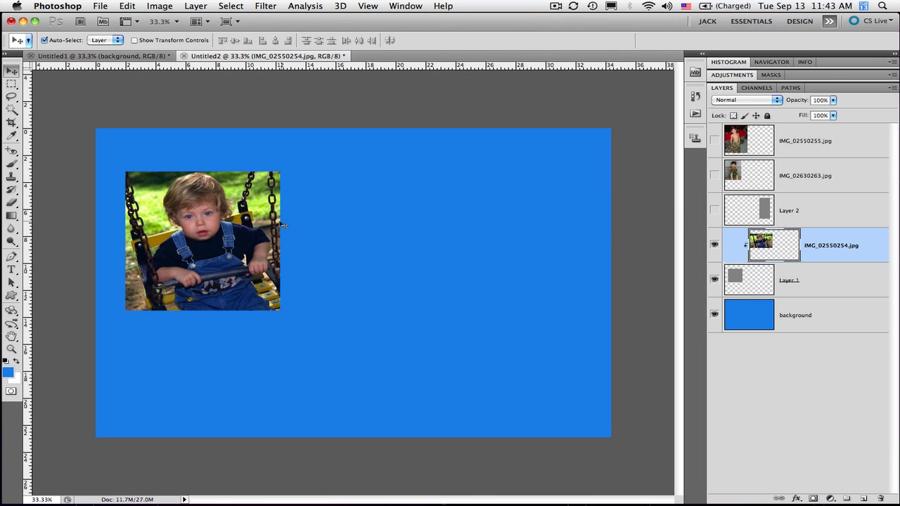
{"action": "left_click_drag", "start_coordinate": [219, 234], "coordinate": [214, 234]}
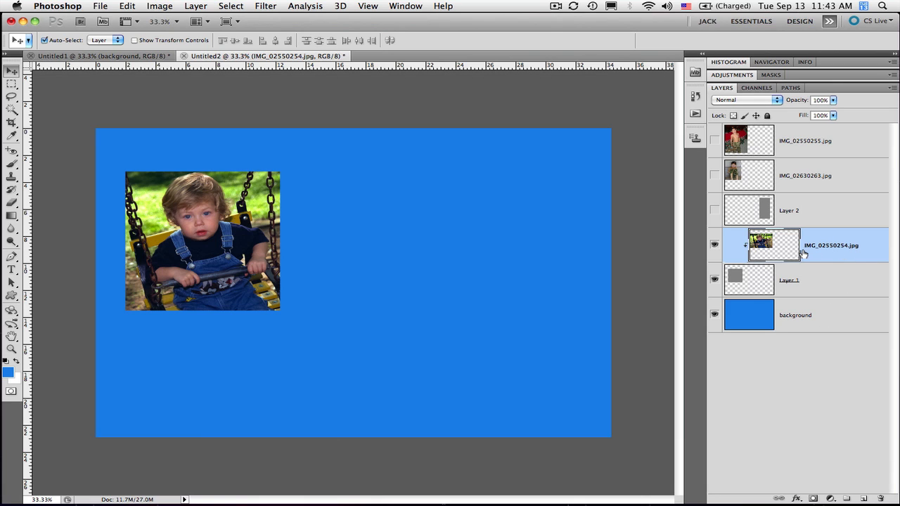
Step: Link the IMG_02550254.jpg photo layer with Layer 1
{"action": "left_click", "coordinate": [832, 281], "text": "shift"}
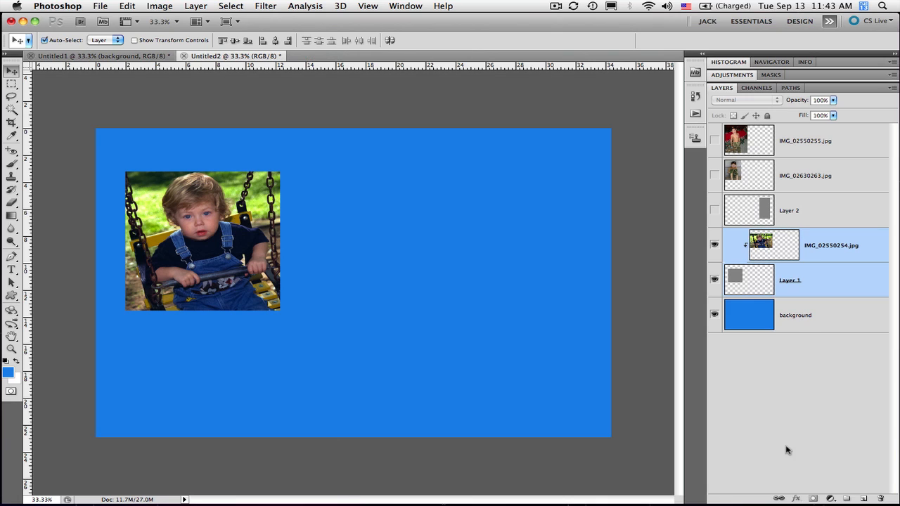
{"action": "left_click", "coordinate": [778, 499]}
{"action": "left_click", "coordinate": [841, 275]}
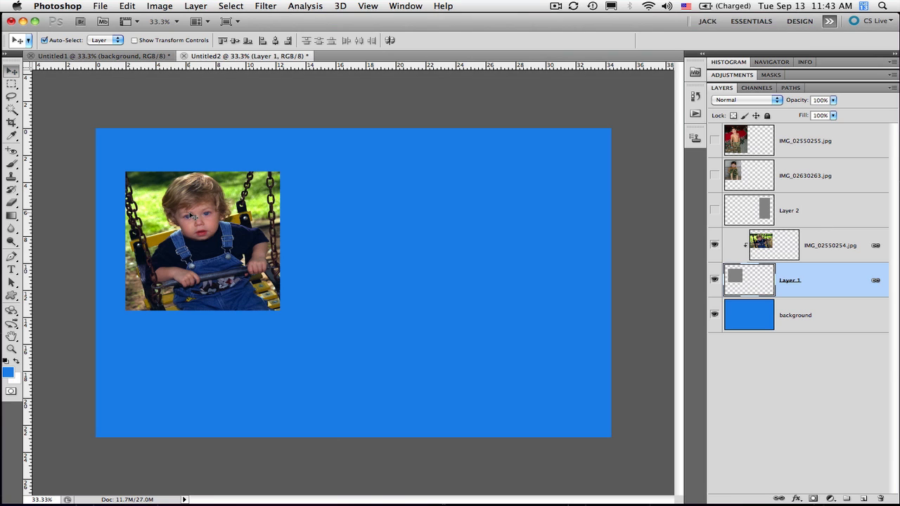
Step: Move the linked photo and rectangle around the canvas, place them on its left side, align them to the canvas's vertical center, and deselect
{"action": "left_click_drag", "start_coordinate": [209, 220], "coordinate": [355, 245]}
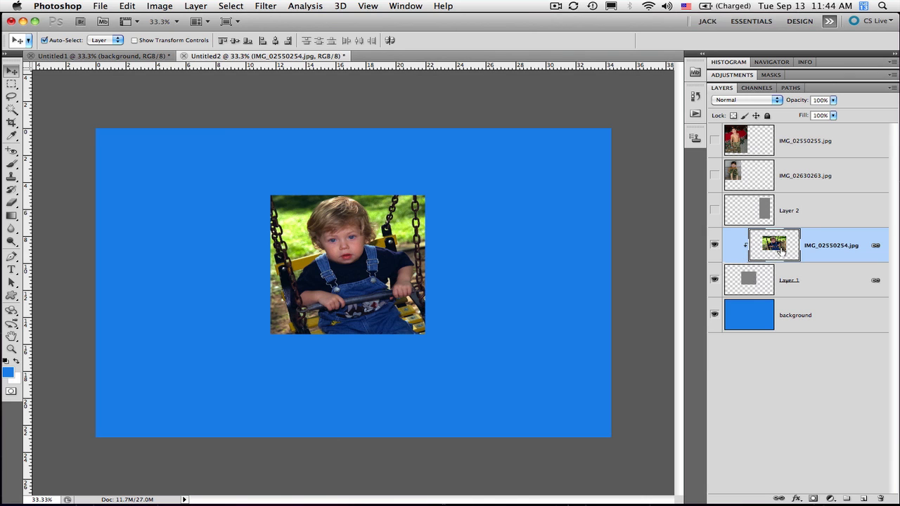
{"action": "left_click_drag", "start_coordinate": [347, 270], "coordinate": [214, 279]}
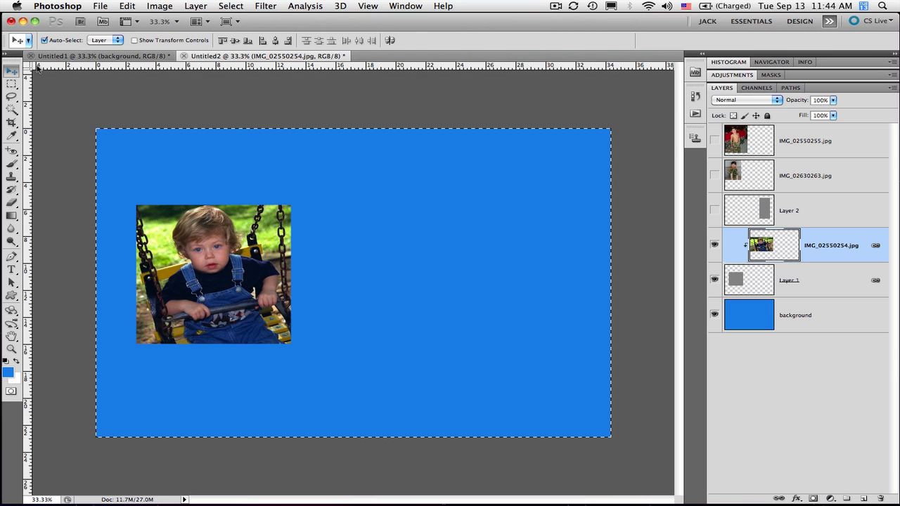
{"action": "left_click", "coordinate": [236, 41]}
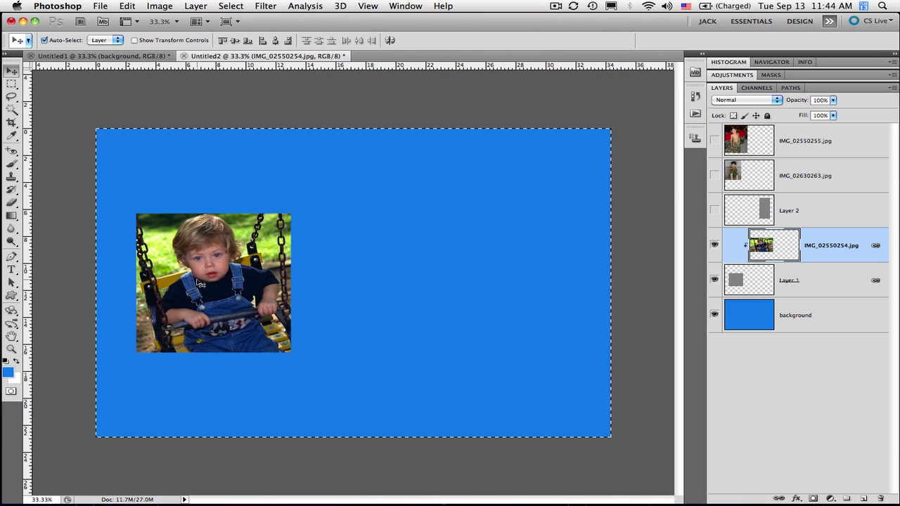
{"action": "key", "text": "super+d"}
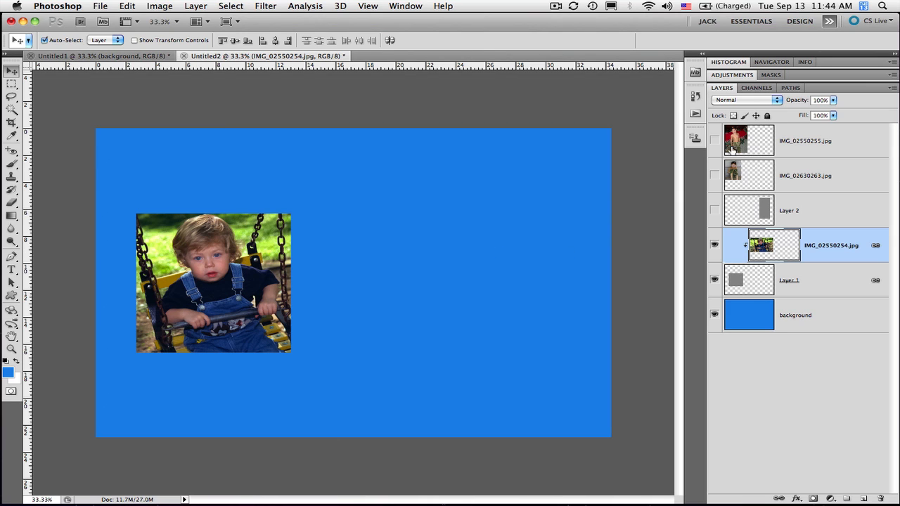
Step: Show the IMG_02630263.jpg photo, move it to the canvas's right side, and clip it to Layer 2, making that layer visible
{"action": "left_click", "coordinate": [837, 177]}
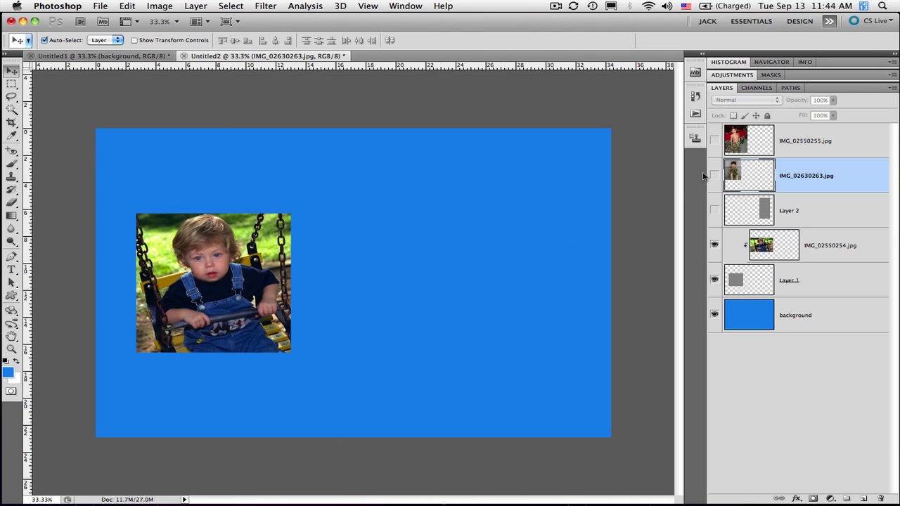
{"action": "left_click", "coordinate": [714, 175]}
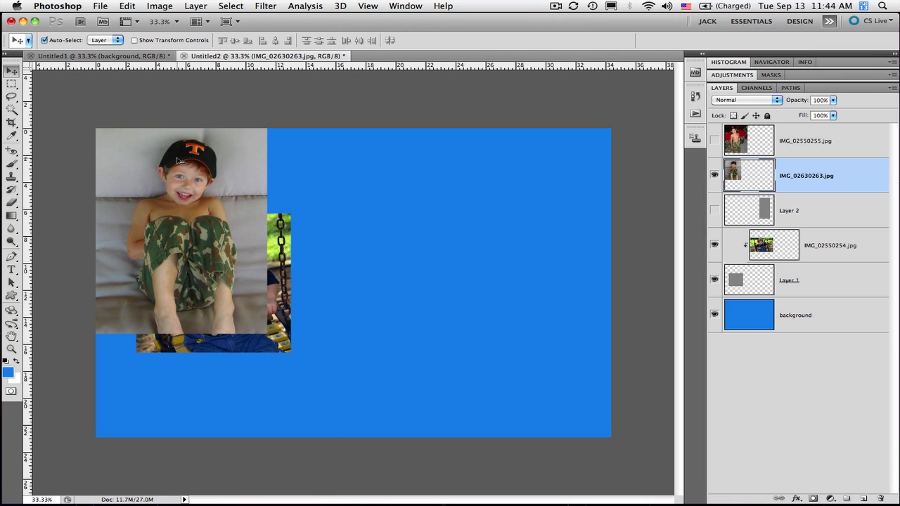
{"action": "left_click_drag", "start_coordinate": [169, 188], "coordinate": [469, 235]}
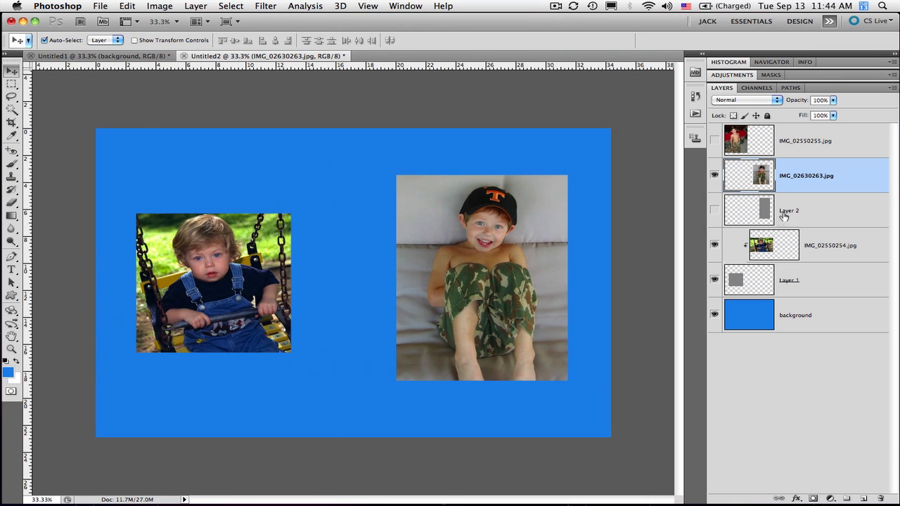
{"action": "left_click", "coordinate": [822, 190], "text": "alt"}
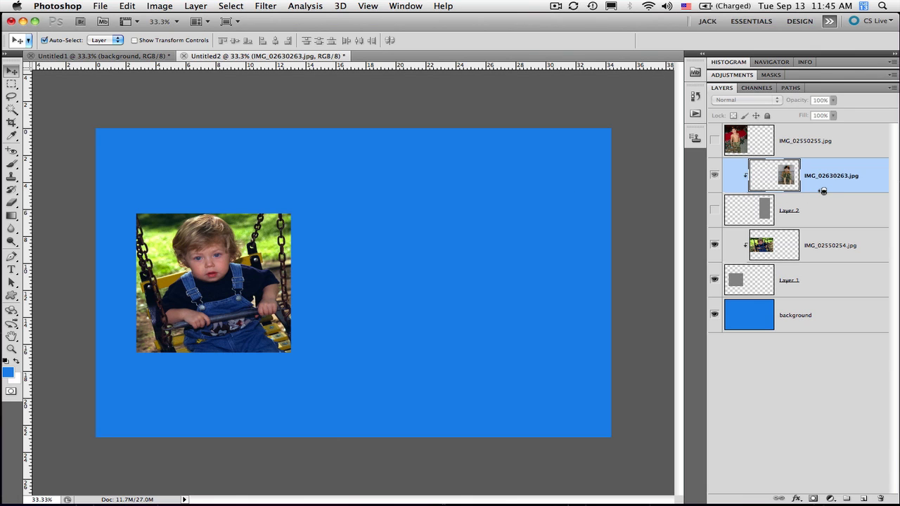
{"action": "left_click", "coordinate": [714, 210]}
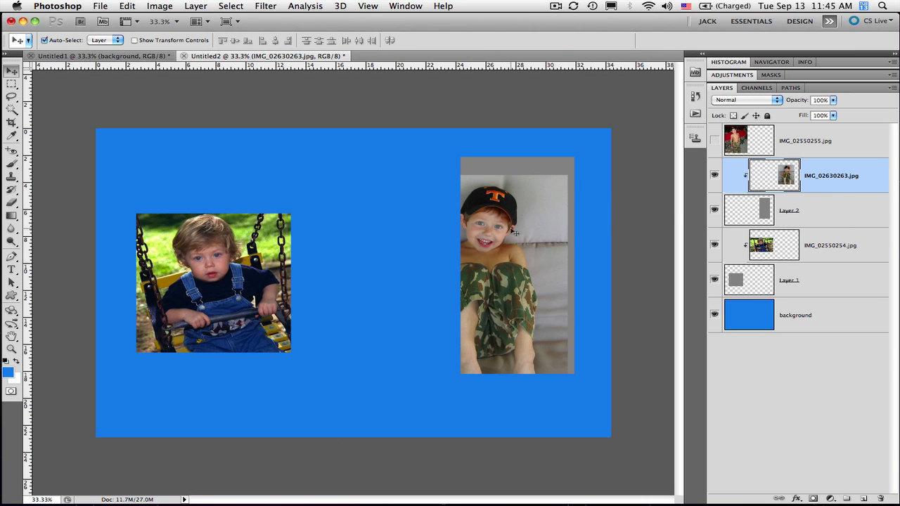
Step: Reposition the clipped photo over Layer 2's rectangle and shorten the rectangle to about 94.7% height to match the photo's lower edge
{"action": "left_click_drag", "start_coordinate": [517, 248], "coordinate": [529, 186]}
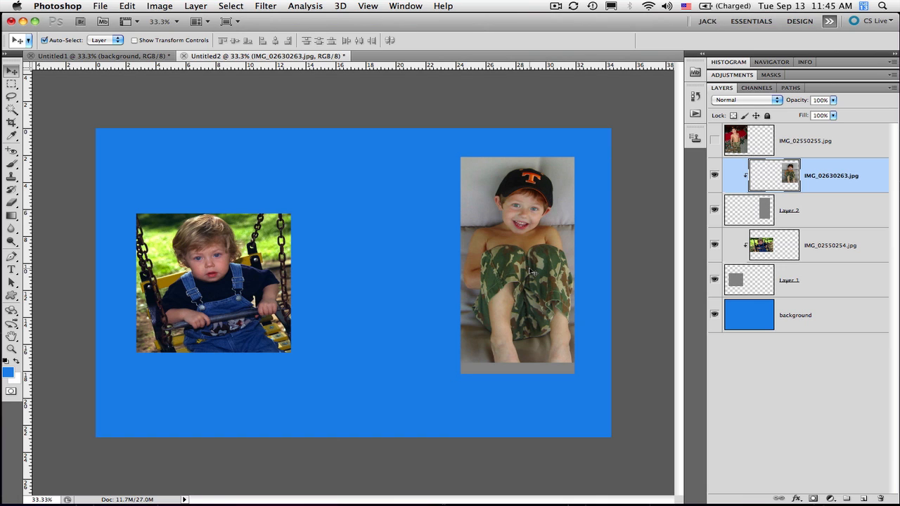
{"action": "left_click", "coordinate": [835, 208]}
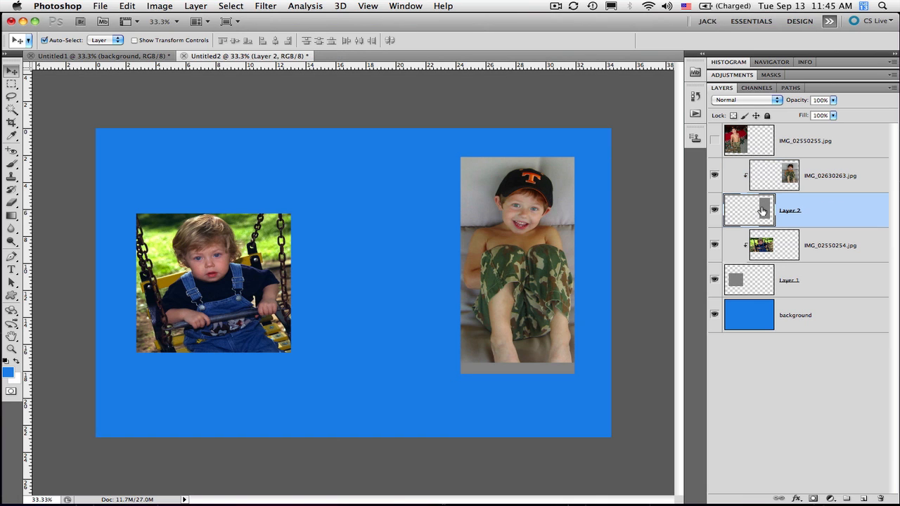
{"action": "key", "text": "super+t"}
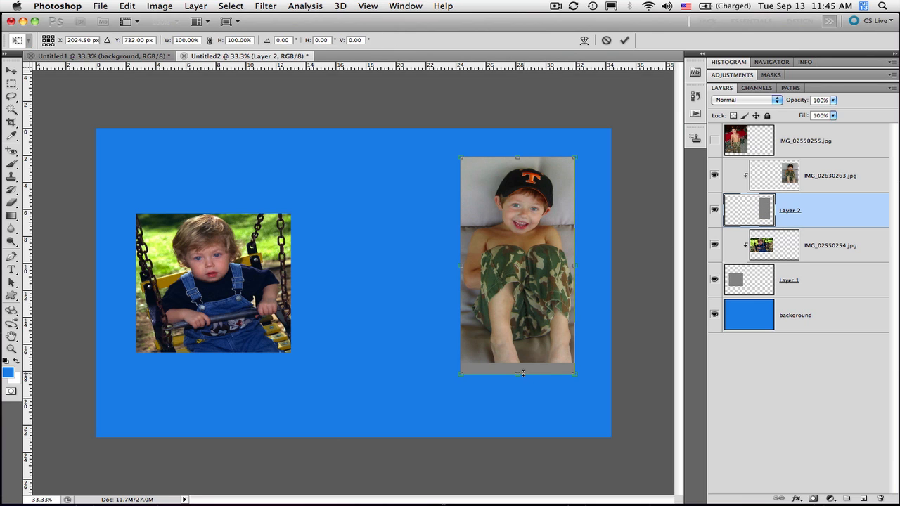
{"action": "left_click_drag", "start_coordinate": [518, 373], "coordinate": [516, 360]}
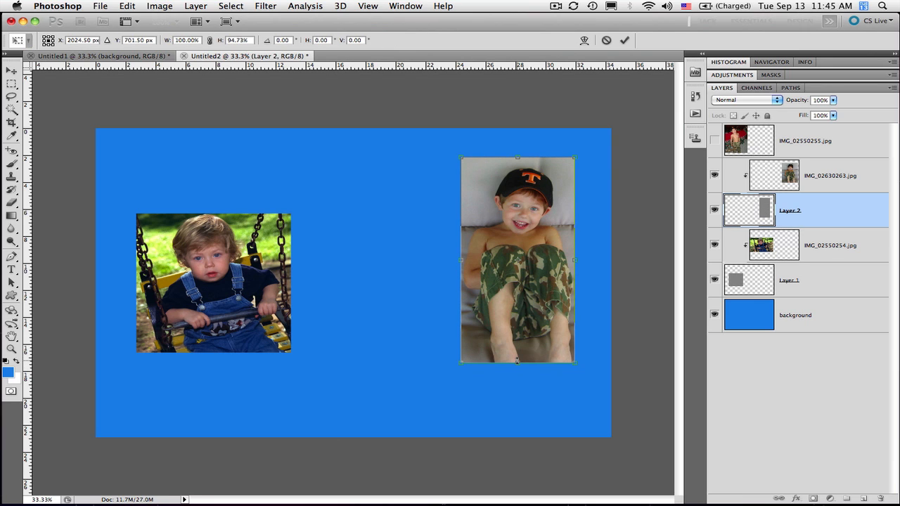
{"action": "key", "text": "Return"}
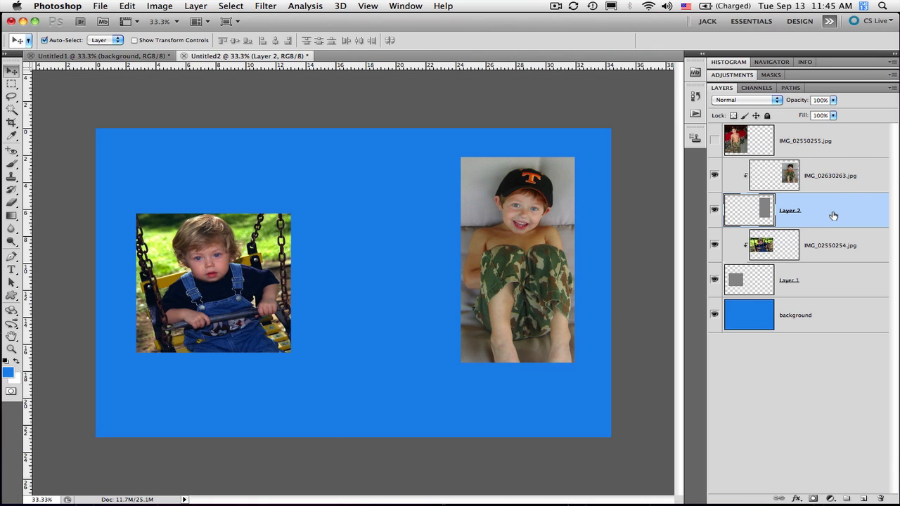
Step: Link the IMG_02630263.jpg layer with Layer 2 and move the pair slightly down and left on the canvas
{"action": "left_click", "coordinate": [875, 180], "text": "shift"}
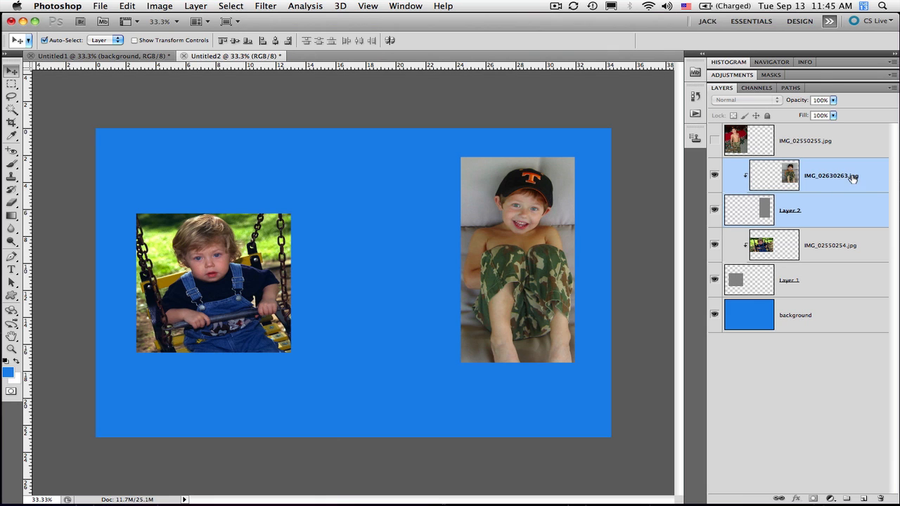
{"action": "left_click", "coordinate": [779, 498]}
{"action": "left_click_drag", "start_coordinate": [517, 237], "coordinate": [501, 261]}
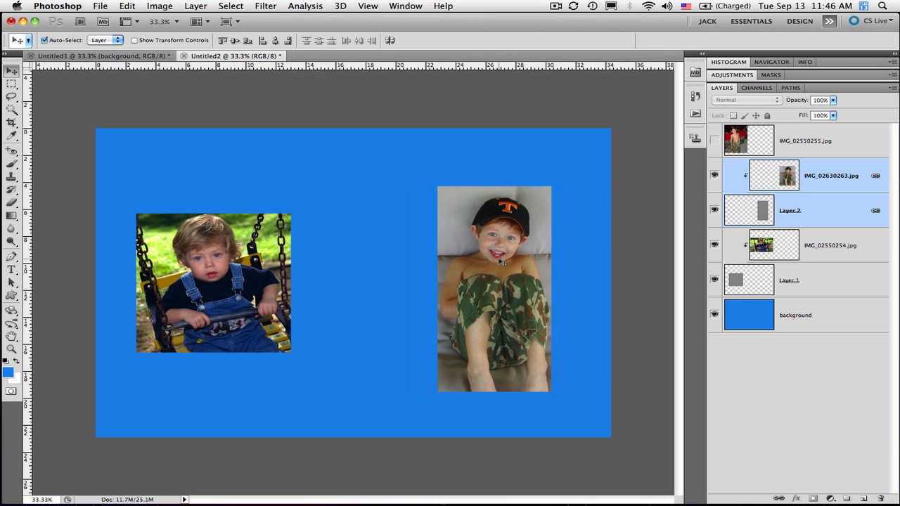
Step: Check whether Smart Guides are enabled among the display extras
{"action": "left_click", "coordinate": [816, 189]}
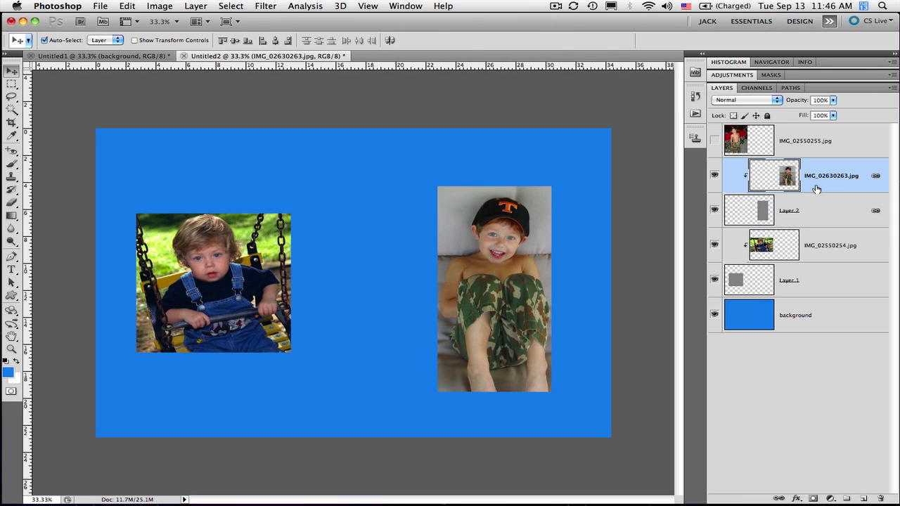
{"action": "left_click", "coordinate": [399, 208]}
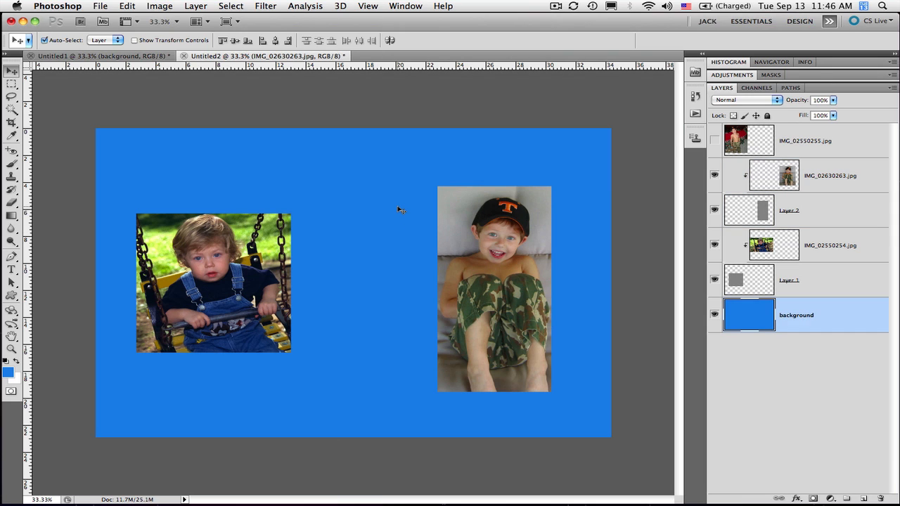
{"action": "left_click", "coordinate": [369, 5]}
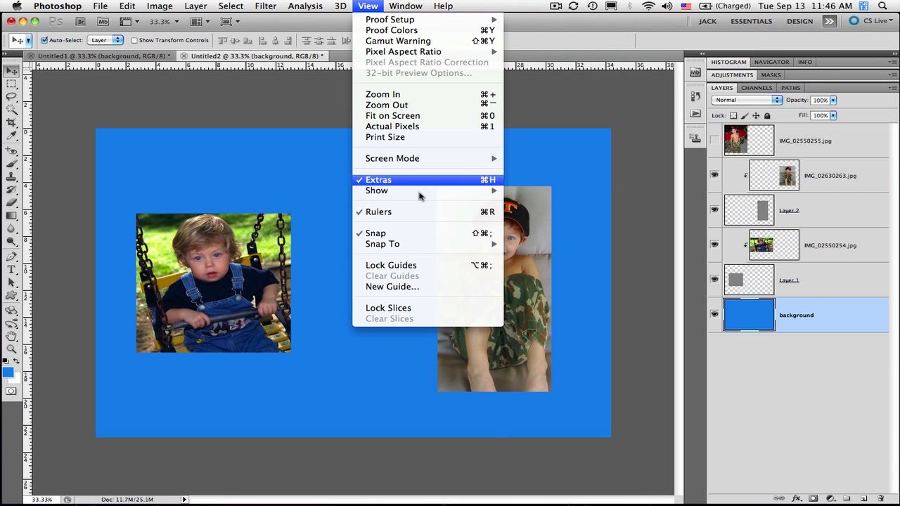
{"action": "mouse_move", "coordinate": [420, 196]}
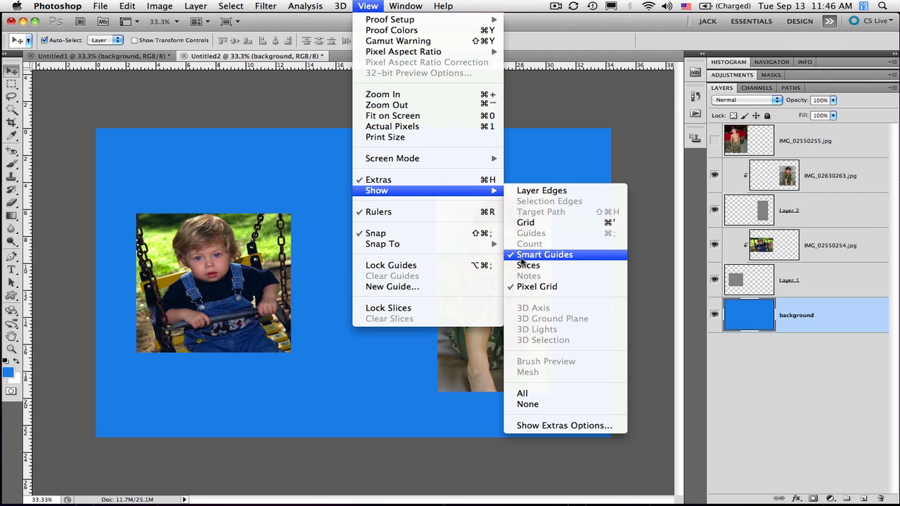
{"action": "left_click", "coordinate": [629, 175]}
Step: Try Smart Guide alignments with the right-hand linked photo, and place it vertically centered with the left photo near the canvas's right side
{"action": "mouse_move", "coordinate": [488, 286]}
{"action": "left_mouse_down"}
{"action": "mouse_move", "coordinate": [485, 268]}
{"action": "mouse_move", "coordinate": [483, 276]}
{"action": "left_mouse_up"}
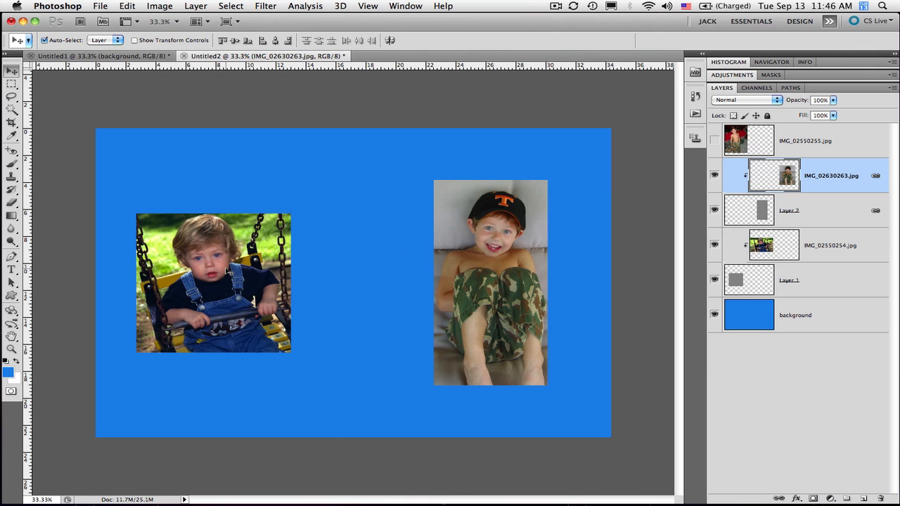
{"action": "left_click_drag", "start_coordinate": [495, 220], "coordinate": [491, 191]}
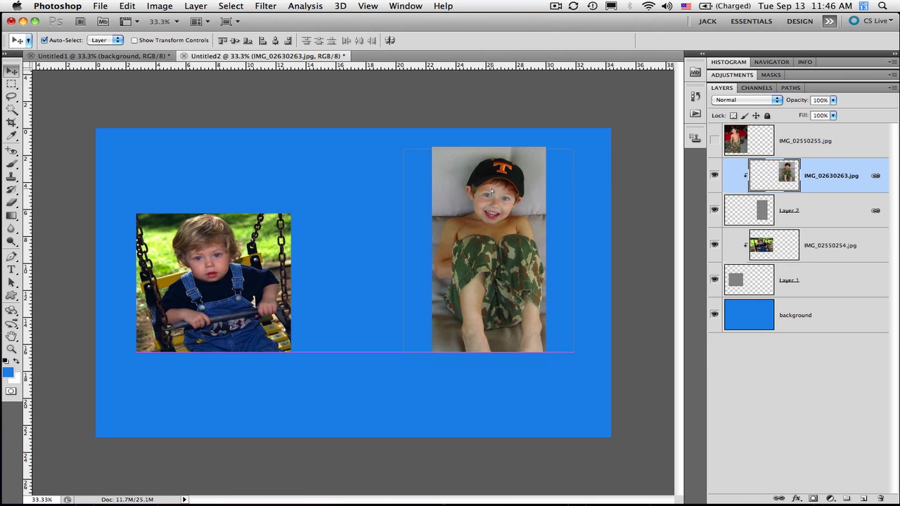
{"action": "left_click_drag", "start_coordinate": [491, 191], "coordinate": [478, 280]}
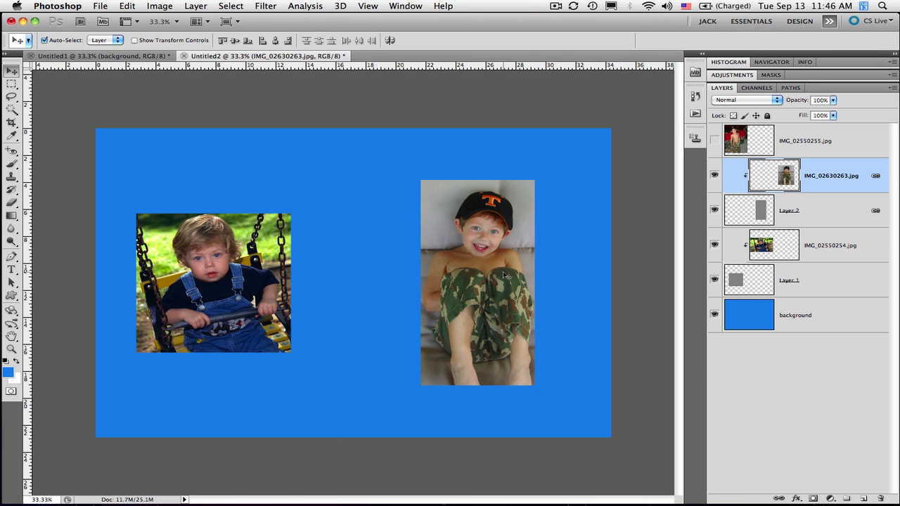
{"action": "left_click_drag", "start_coordinate": [503, 275], "coordinate": [531, 276]}
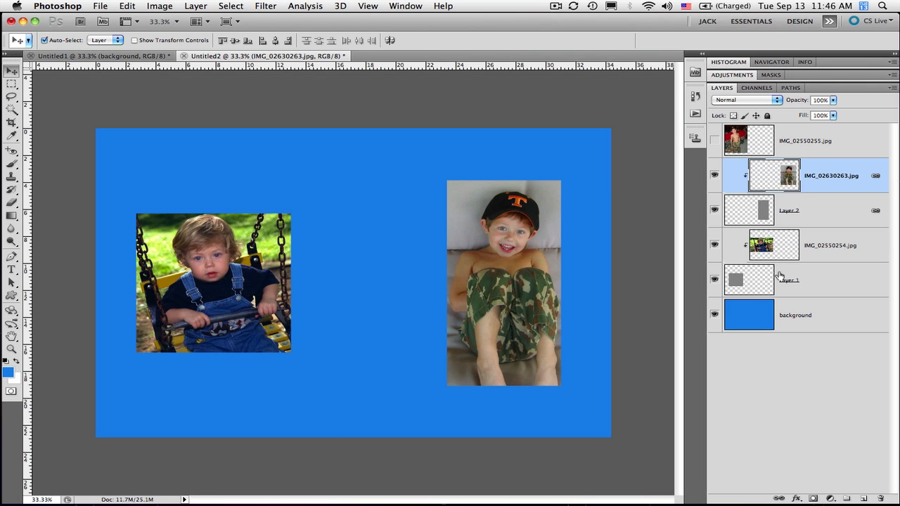
Step: Enlarge Layer 1 and its linked photo proportionally to about 109.8%, and shift the pair slightly down to the canvas's vertical center
{"action": "left_click", "coordinate": [736, 283]}
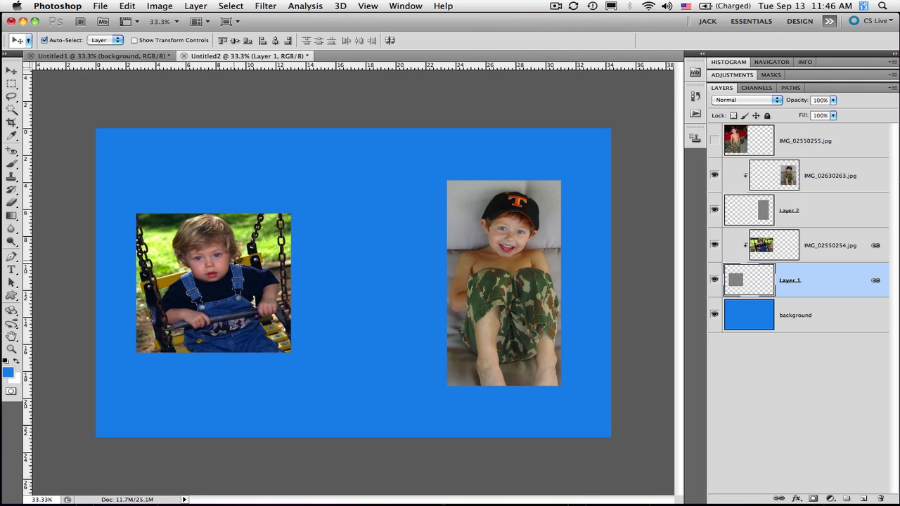
{"action": "key", "text": "ctrl+t"}
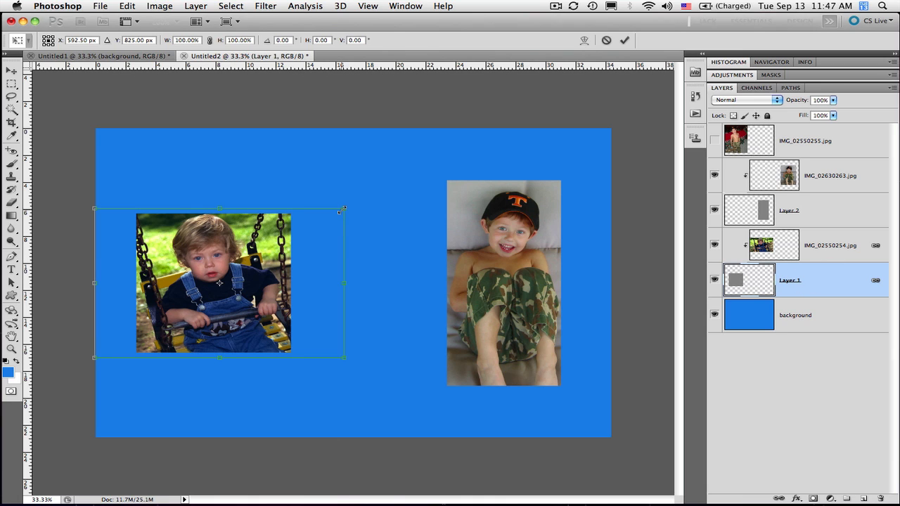
{"action": "left_click_drag", "start_coordinate": [341, 210], "coordinate": [367, 196]}
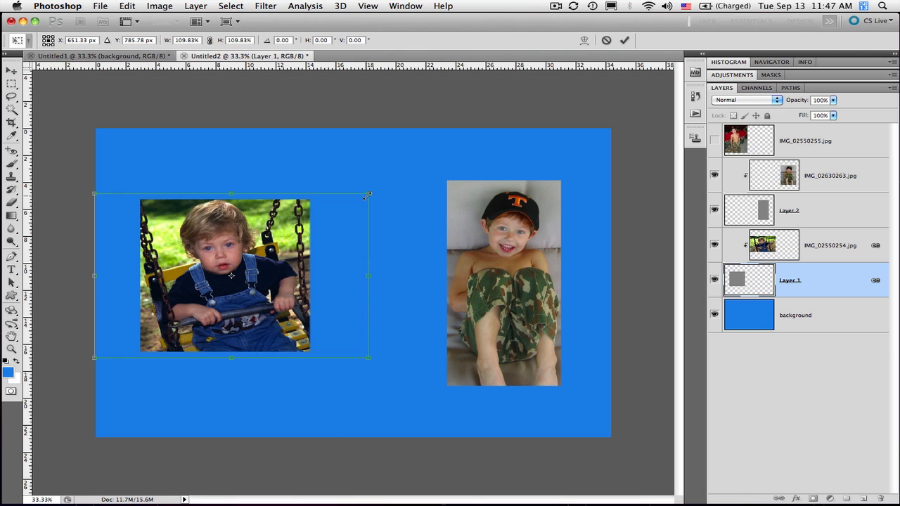
{"action": "key", "text": "Return"}
{"action": "left_click", "coordinate": [236, 272]}
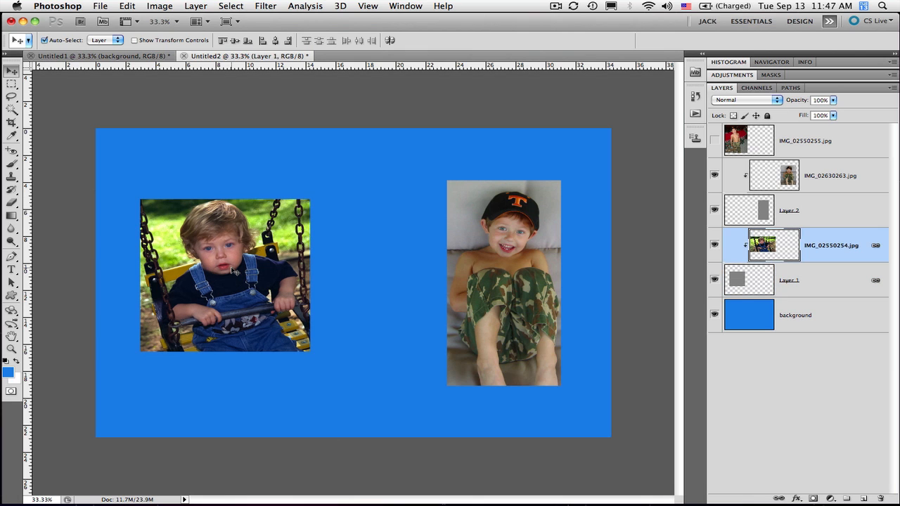
{"action": "left_click_drag", "start_coordinate": [235, 272], "coordinate": [233, 281]}
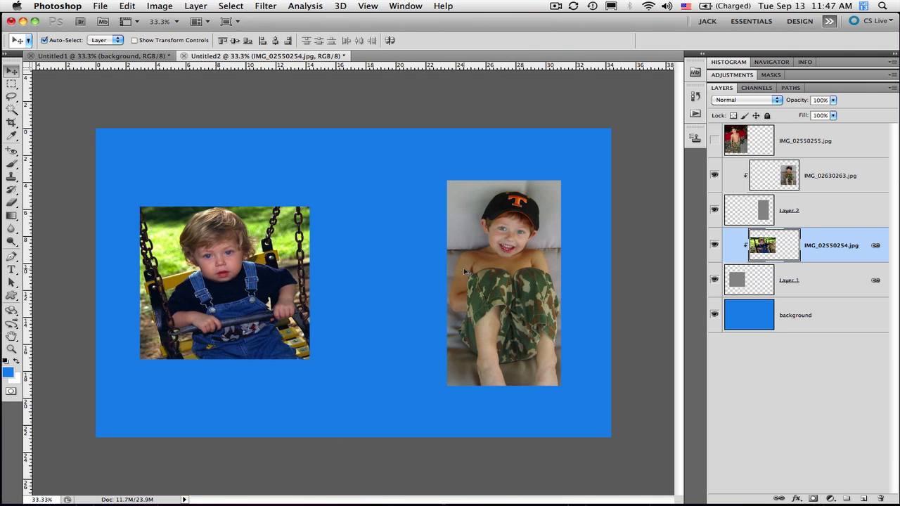
Step: Enlarge Layer 2 and its linked photo proportionally to about 115.4%, and move the pair down and left to align its vertical center with the left photo
{"action": "left_click", "coordinate": [513, 268]}
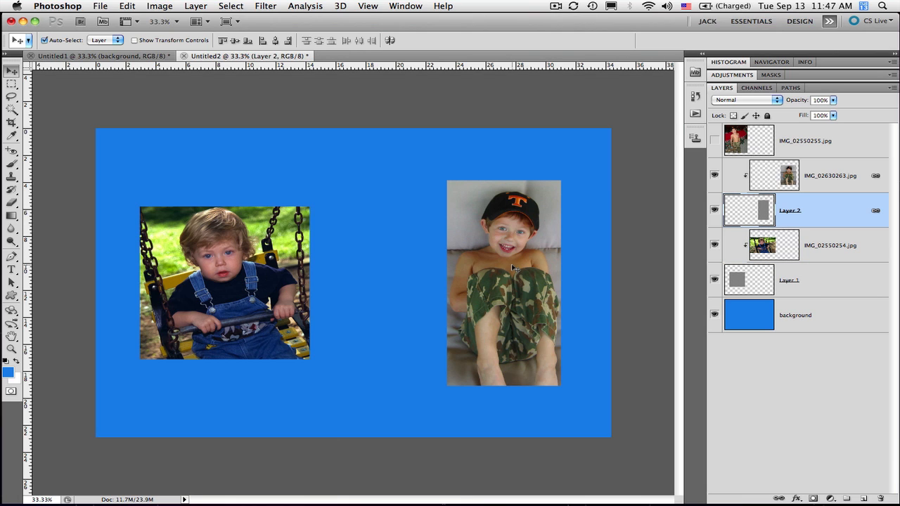
{"action": "key", "text": "super+y"}
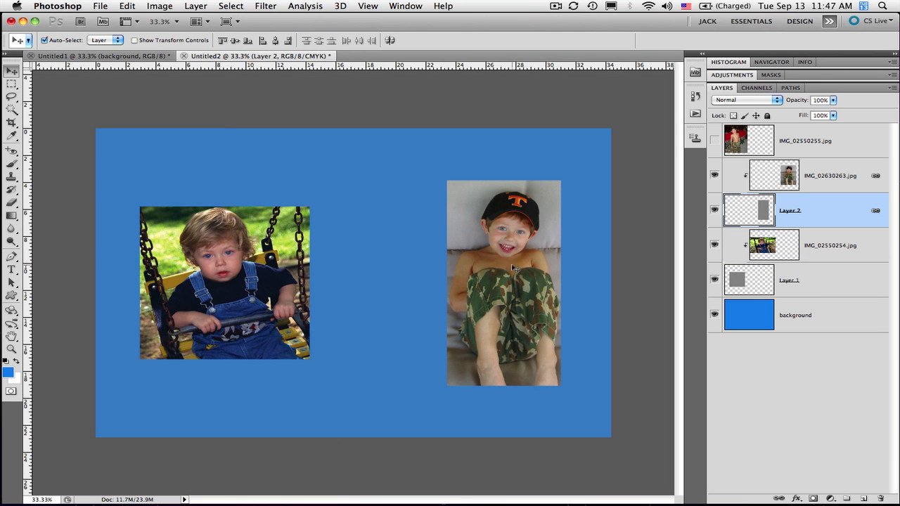
{"action": "key", "text": "super+t"}
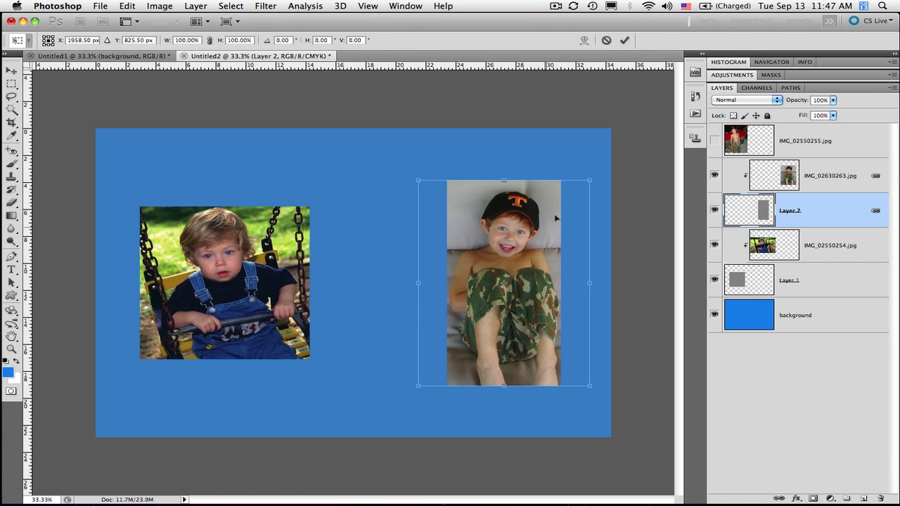
{"action": "left_click_drag", "start_coordinate": [589, 180], "coordinate": [617, 149]}
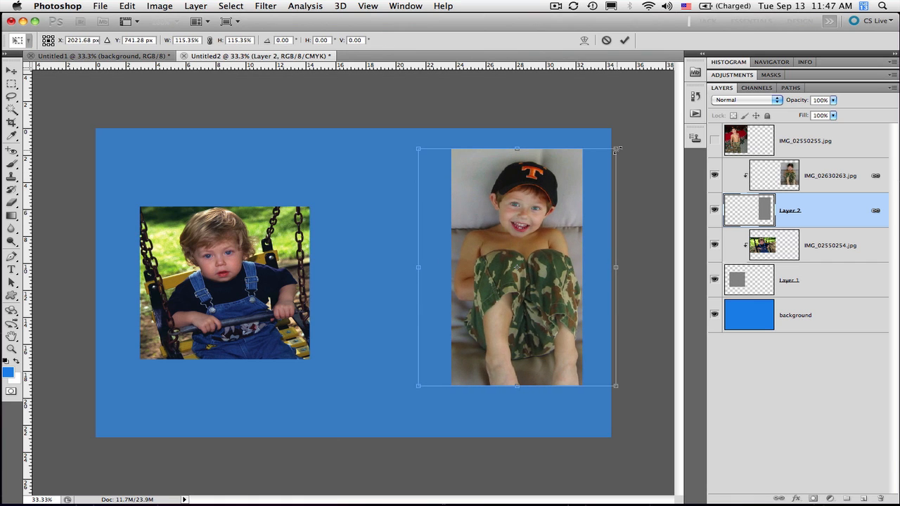
{"action": "key", "text": "Return"}
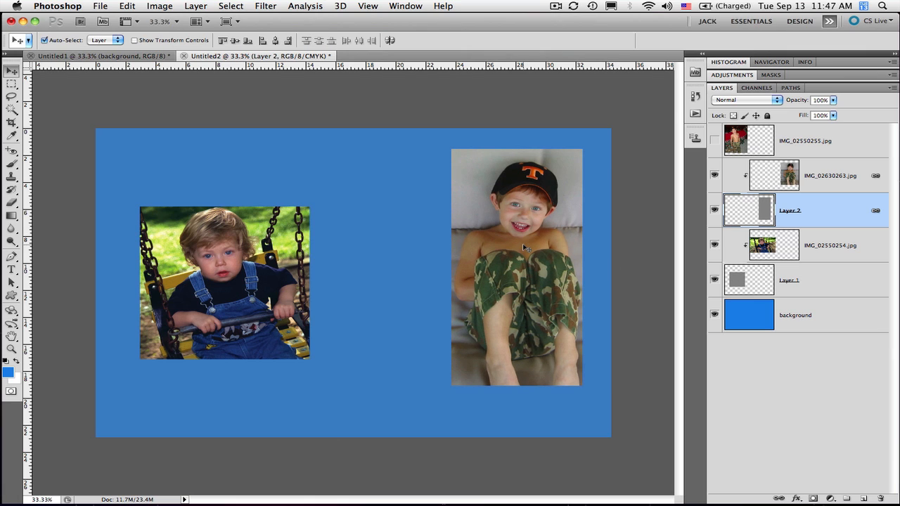
{"action": "left_click_drag", "start_coordinate": [515, 215], "coordinate": [506, 227]}
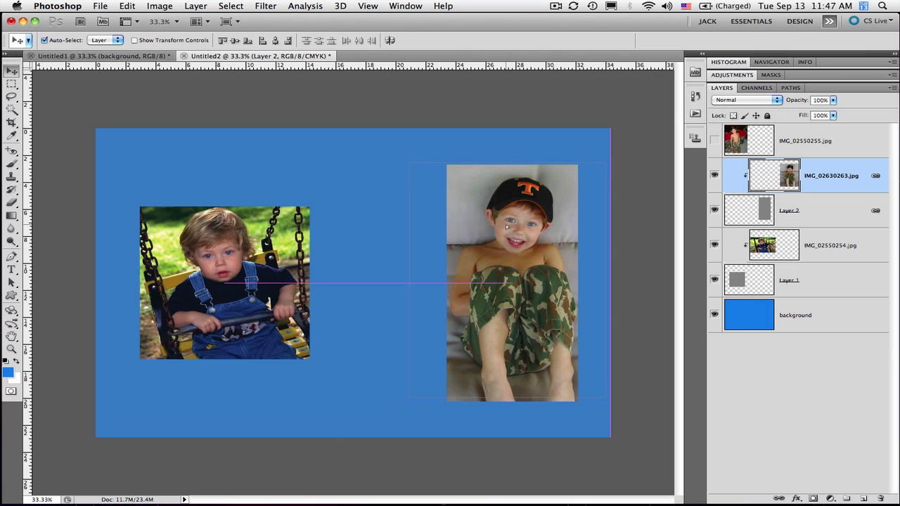
{"action": "left_click_drag", "start_coordinate": [506, 227], "coordinate": [509, 229]}
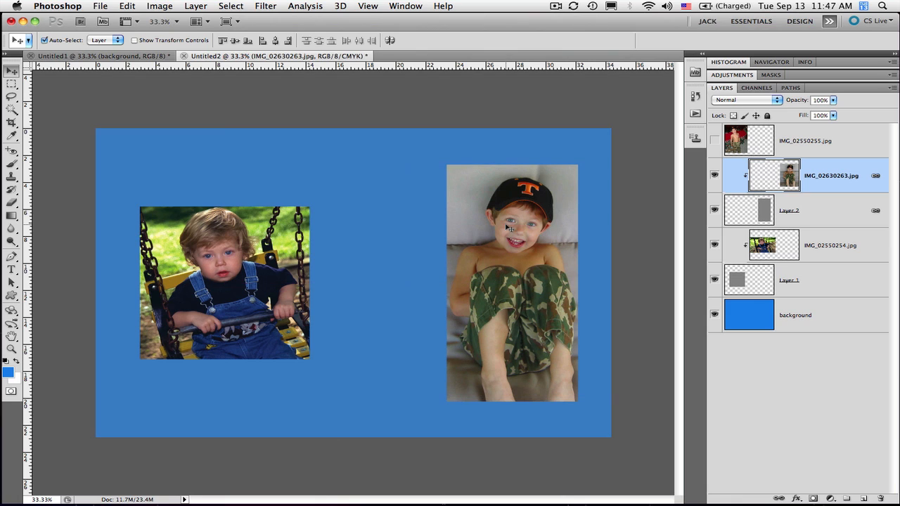